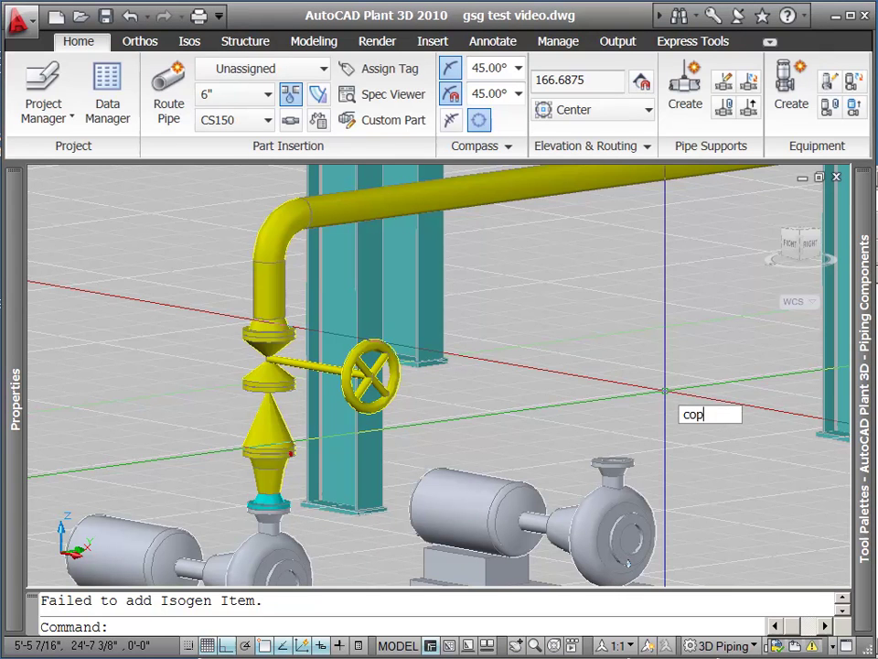
Copy the first pump's discharge assembly, from reducer flange to elbow, onto the second pump's nozzle, using node snaps for both points.
key("Return")
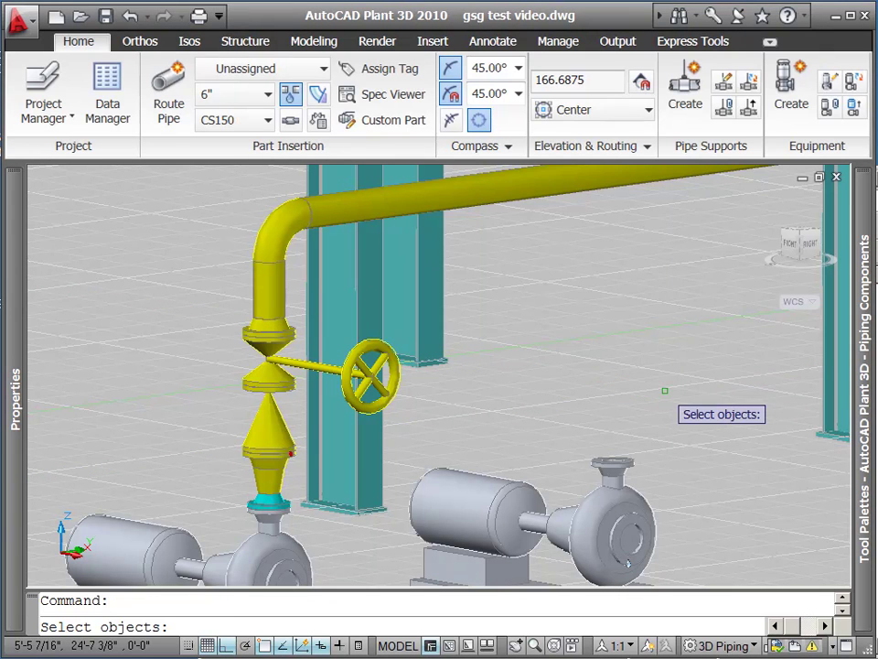
left_click(168, 187)
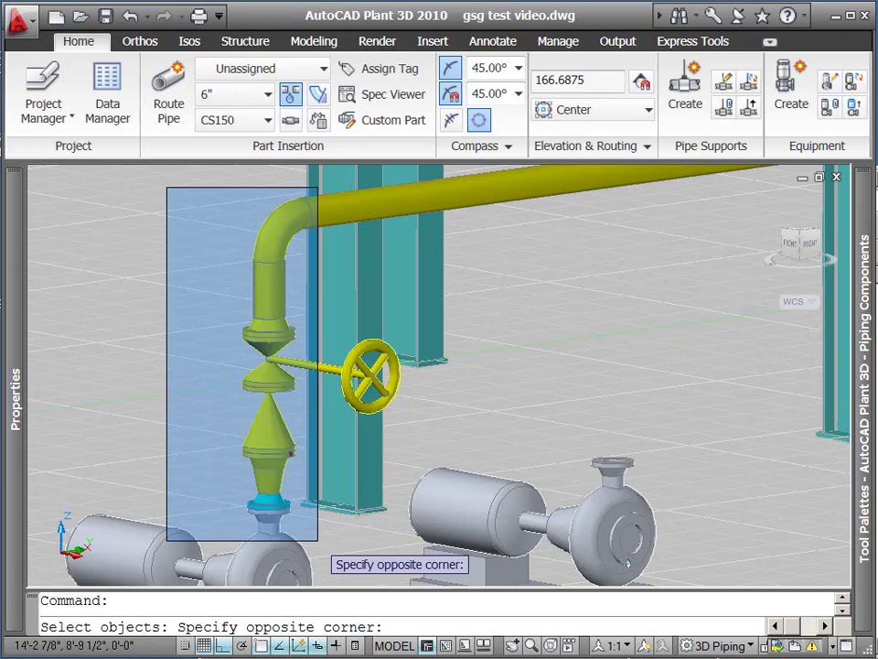
left_click(317, 540)
left_click(271, 375)
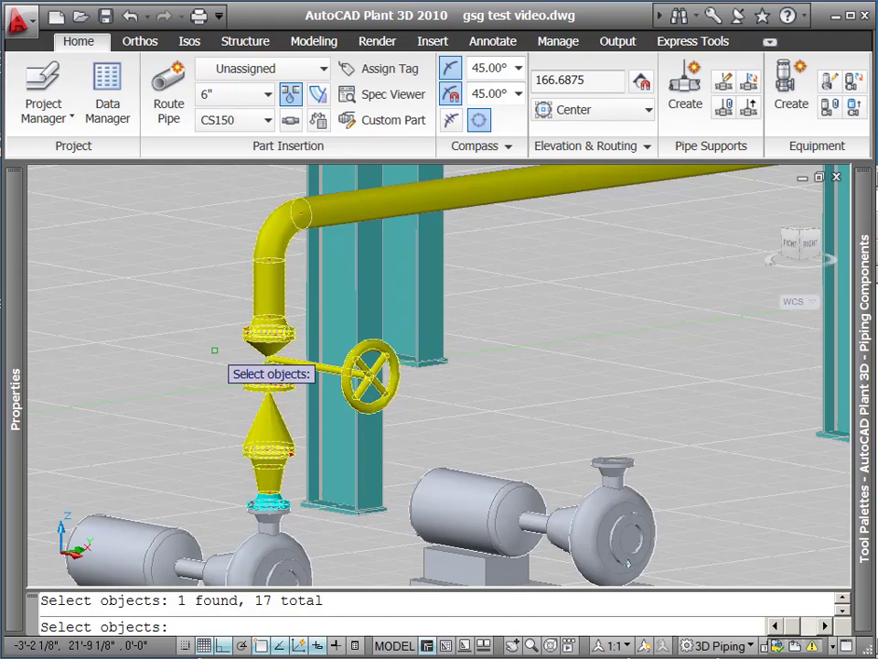
key("Return")
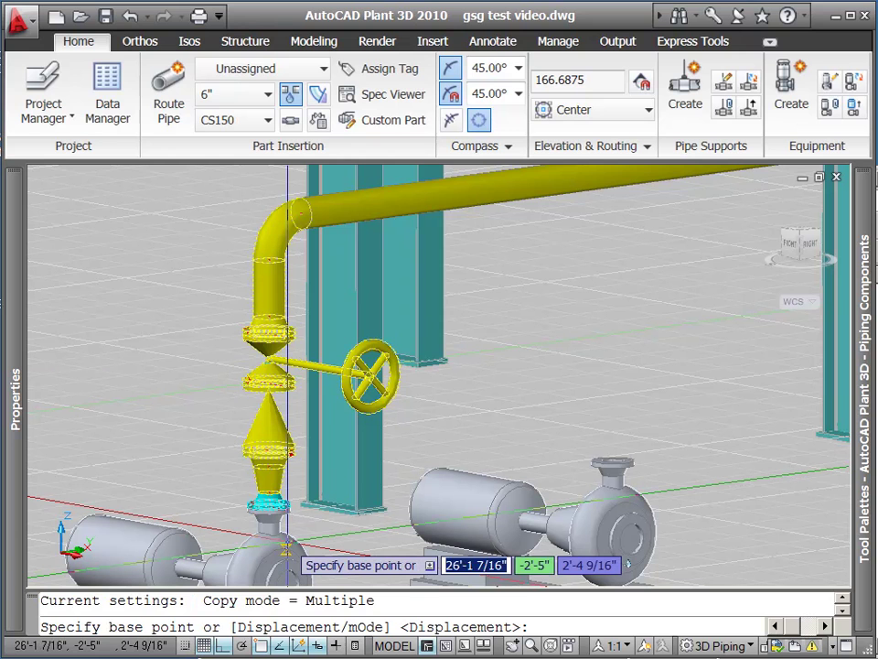
key("Return")
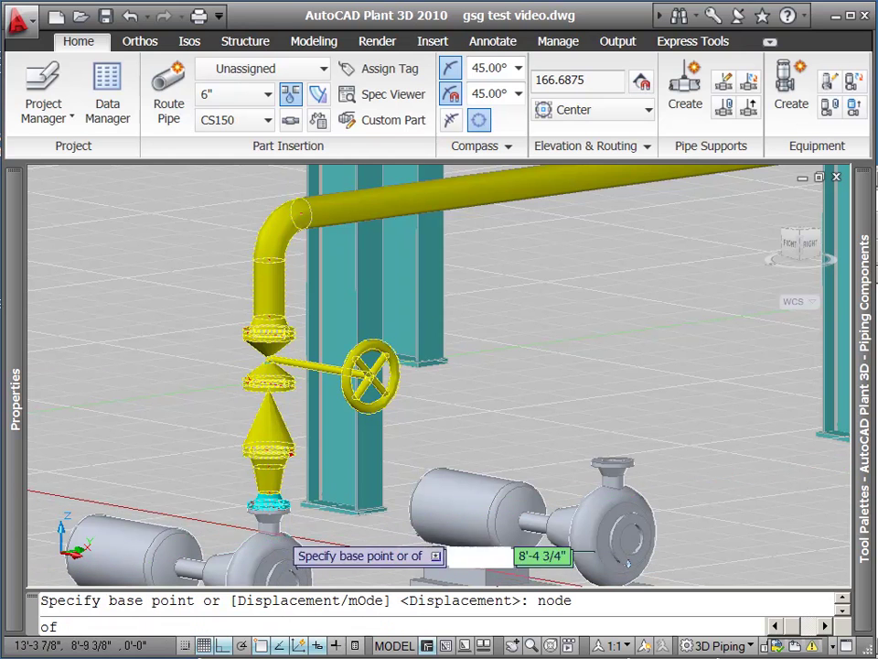
left_click(269, 501)
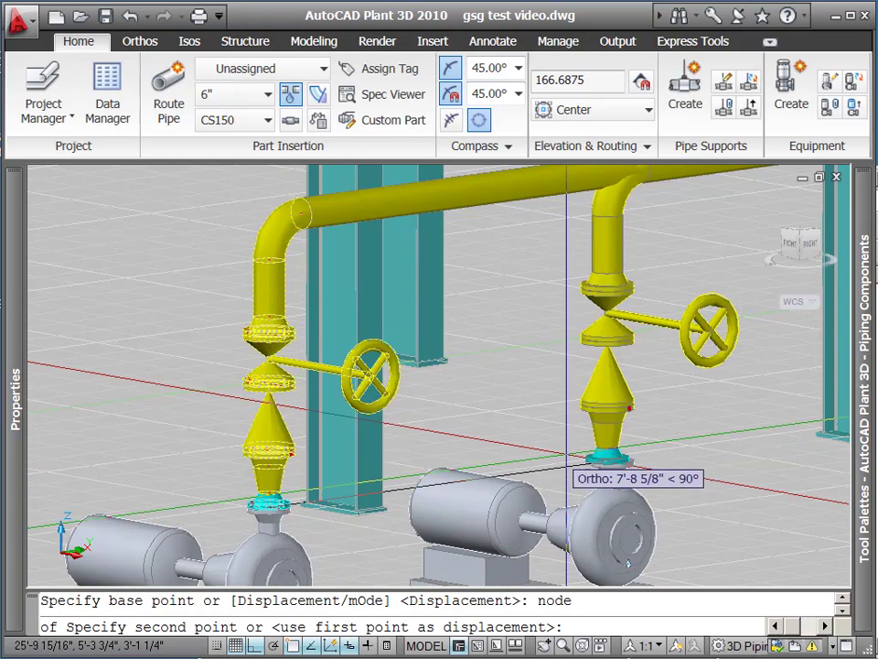
type("node")
key("Return")
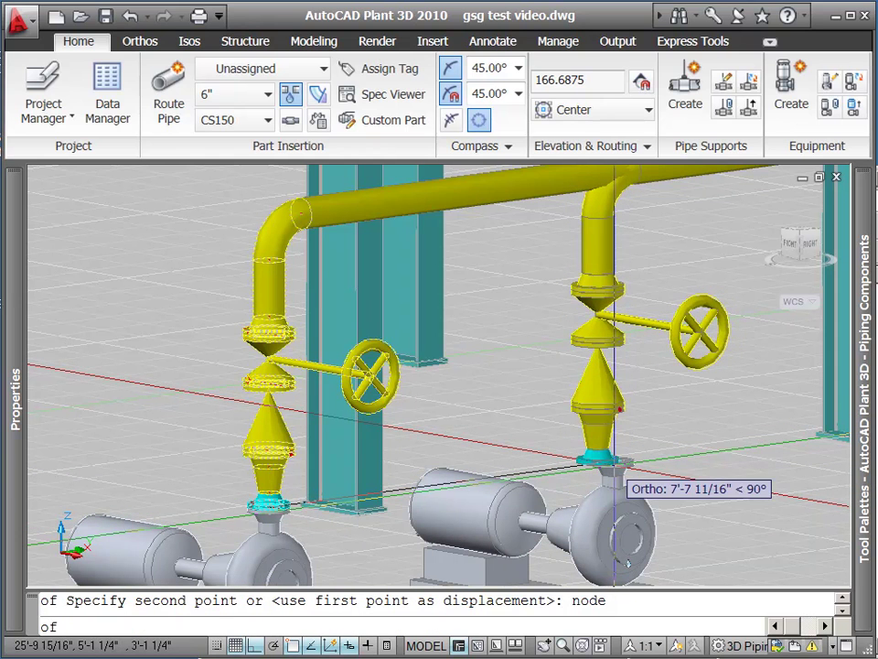
left_click(627, 563)
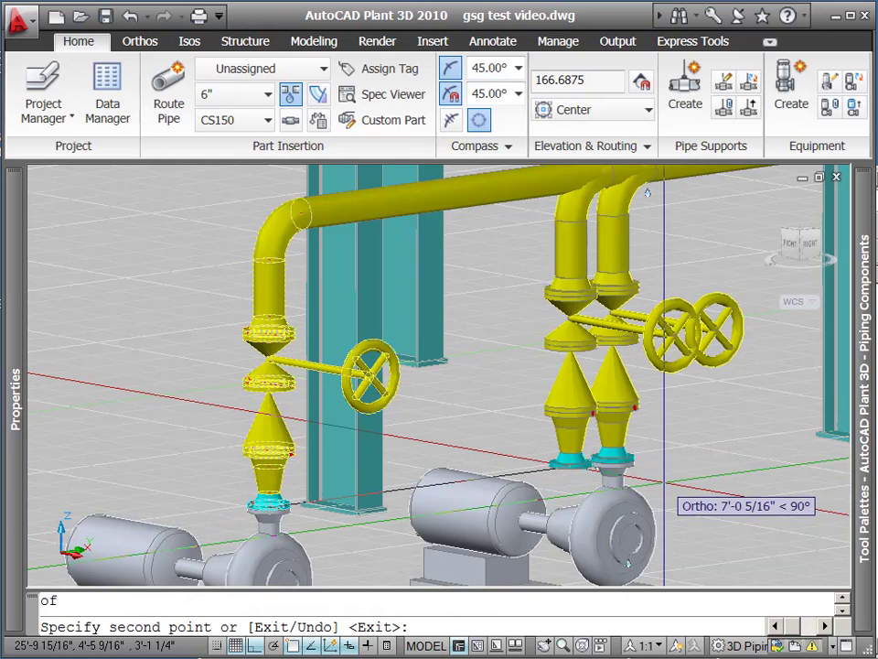
key("Escape")
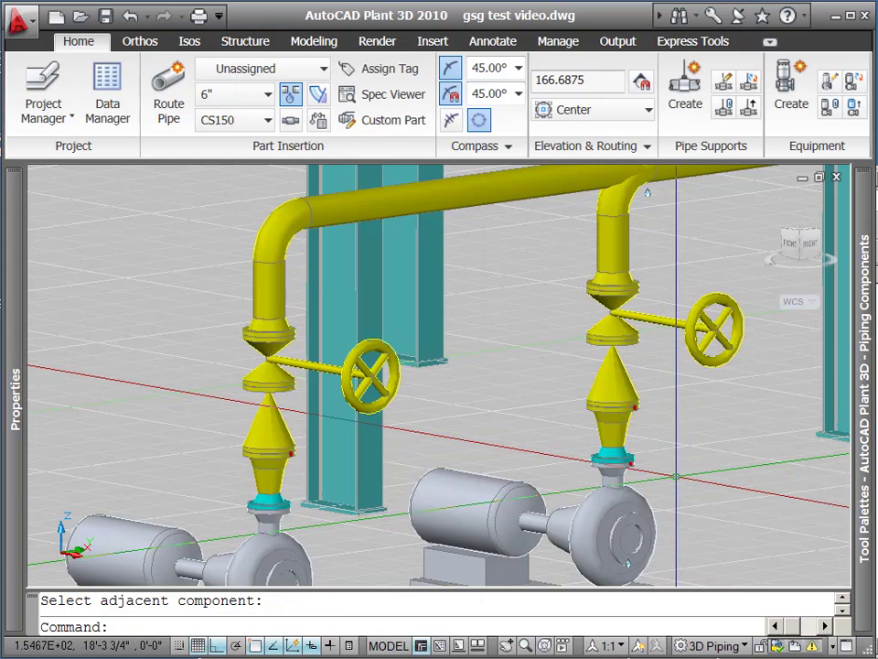
Delete the copied elbow above the second pump and extend its vertical pipe up into the header to form a tee.
left_click(619, 203)
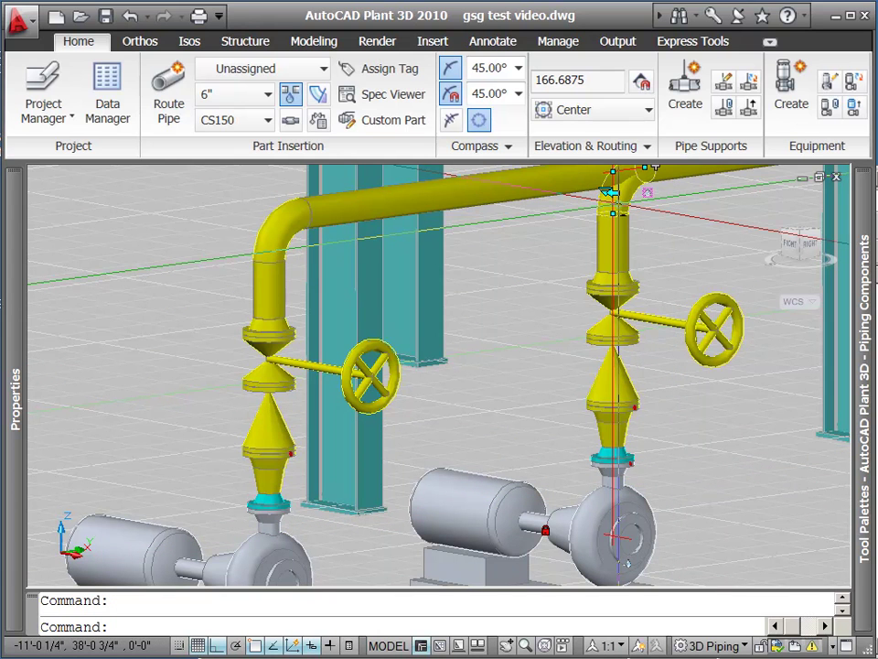
key("Delete")
middle_click_drag(671, 258, 613, 369)
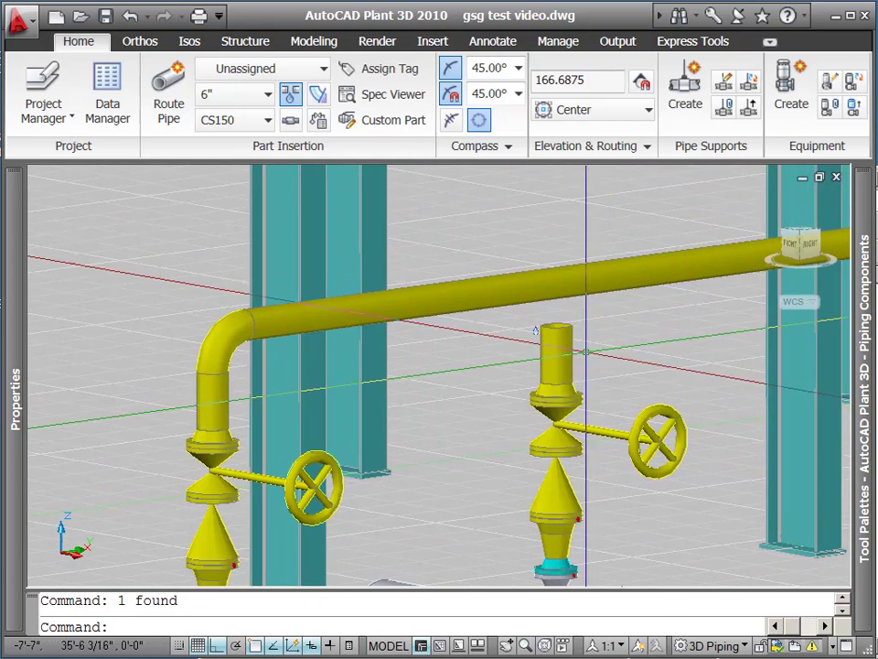
left_click(555, 353)
left_click(556, 311)
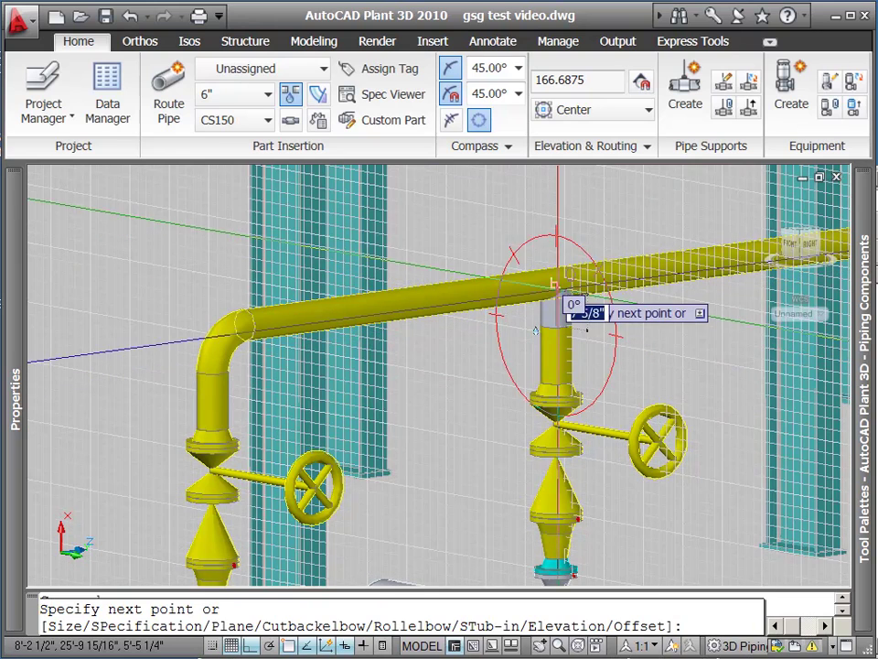
key("Escape")
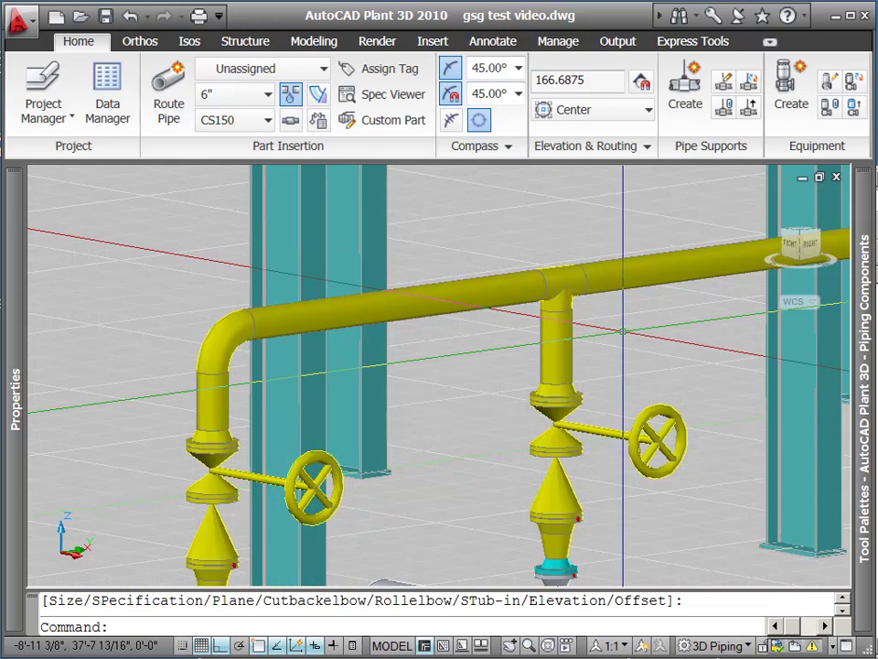
Set the bottom-of-pipe elevation of the header segment above the pumps to 10'.
middle_click_drag(623, 331, 428, 270)
middle_click_drag(273, 297, 454, 279)
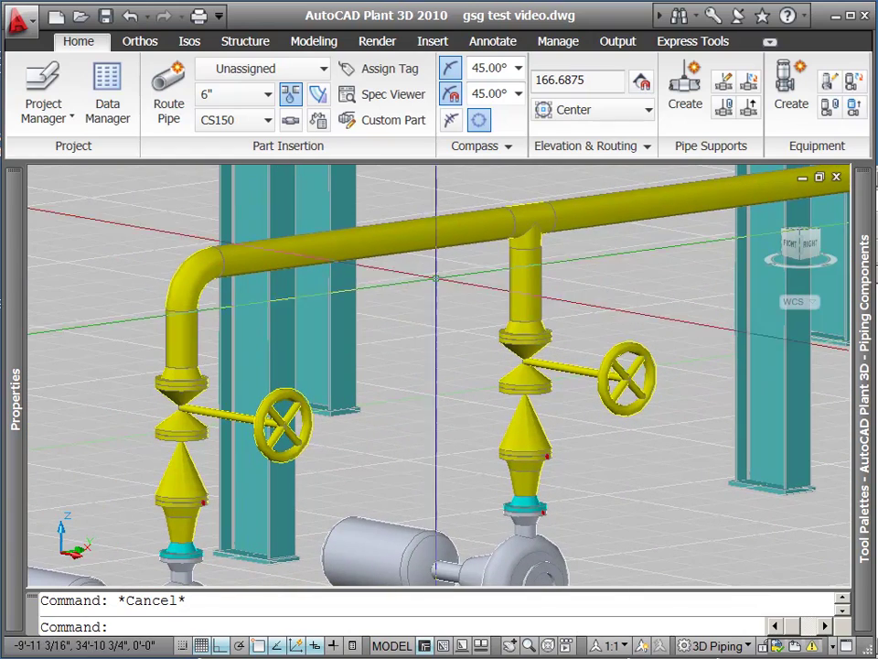
left_click(420, 229)
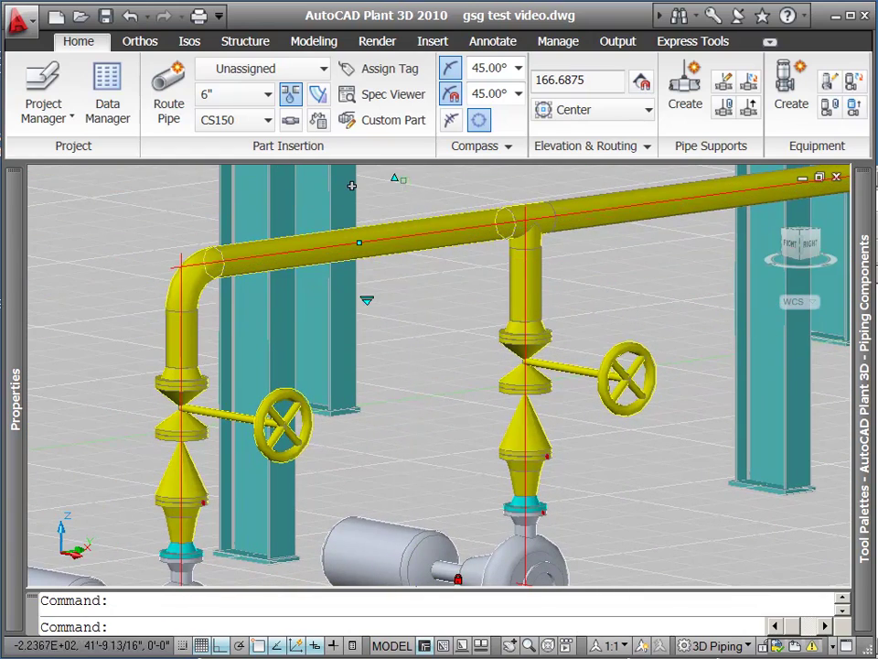
left_click(395, 177)
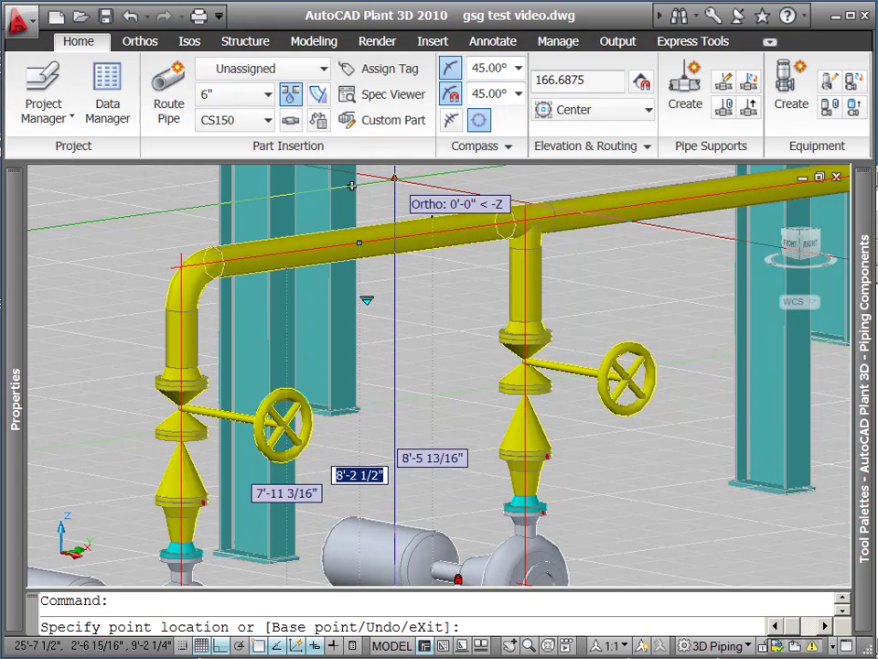
key("Tab")
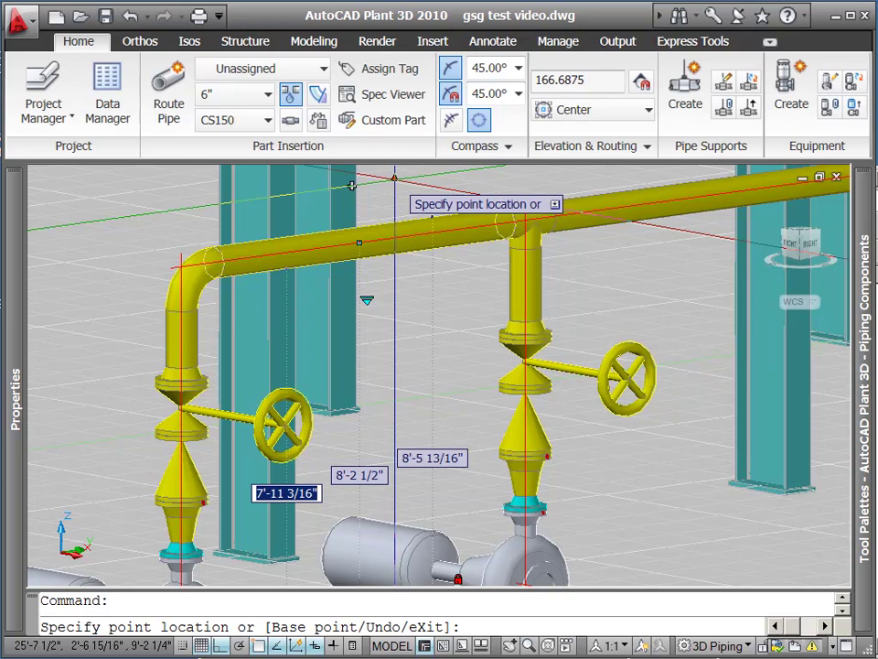
key("Tab")
type("10")
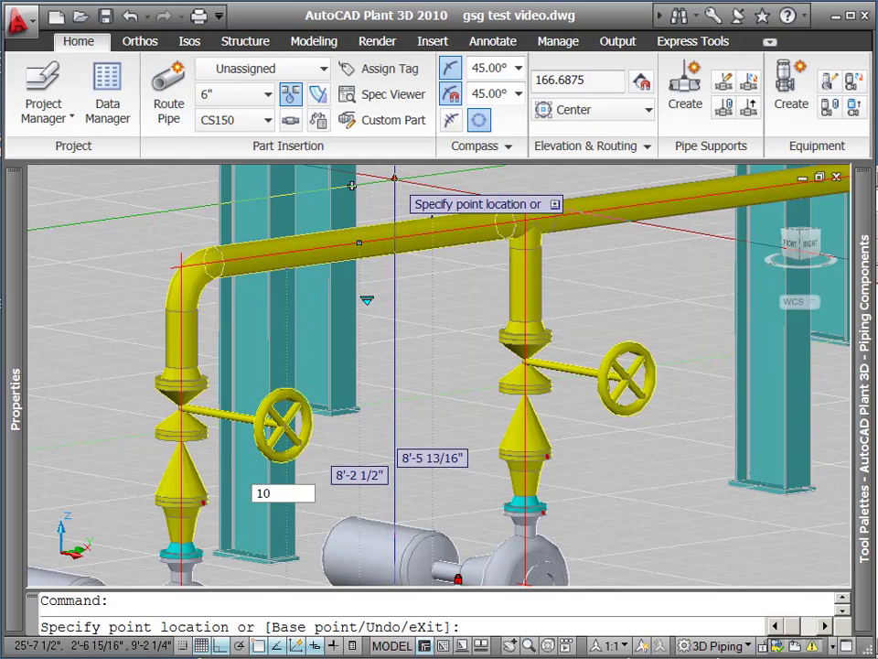
type("'")
key("Return")
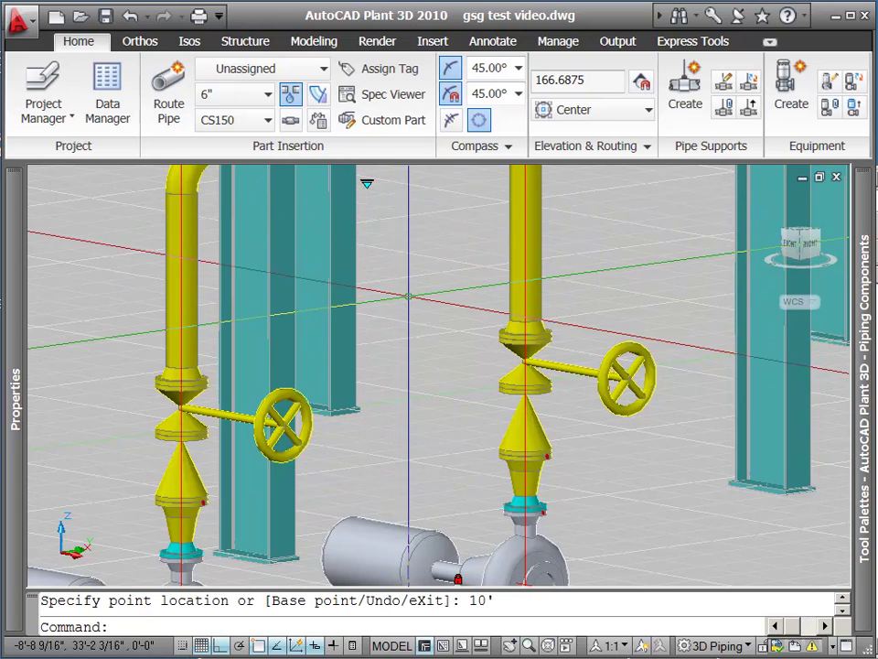
scroll(382, 226, "down", 3)
middle_click_drag(417, 271, 453, 373)
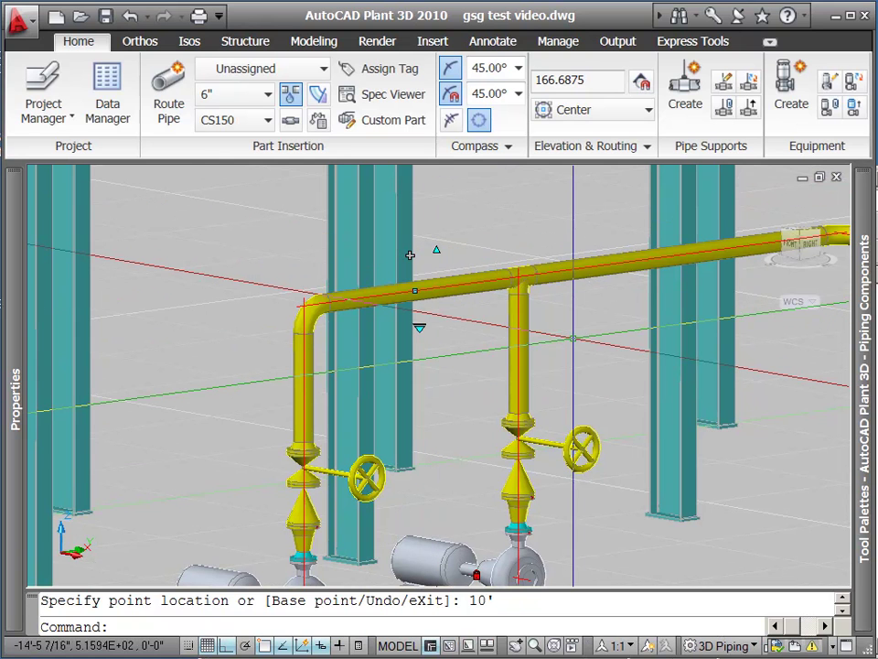
key("Escape")
Shift the lower horizontal run past the header's corner elbow toward the pumps with its midpoint grip, keeping the connected piping attached.
scroll(573, 338, "down", 2)
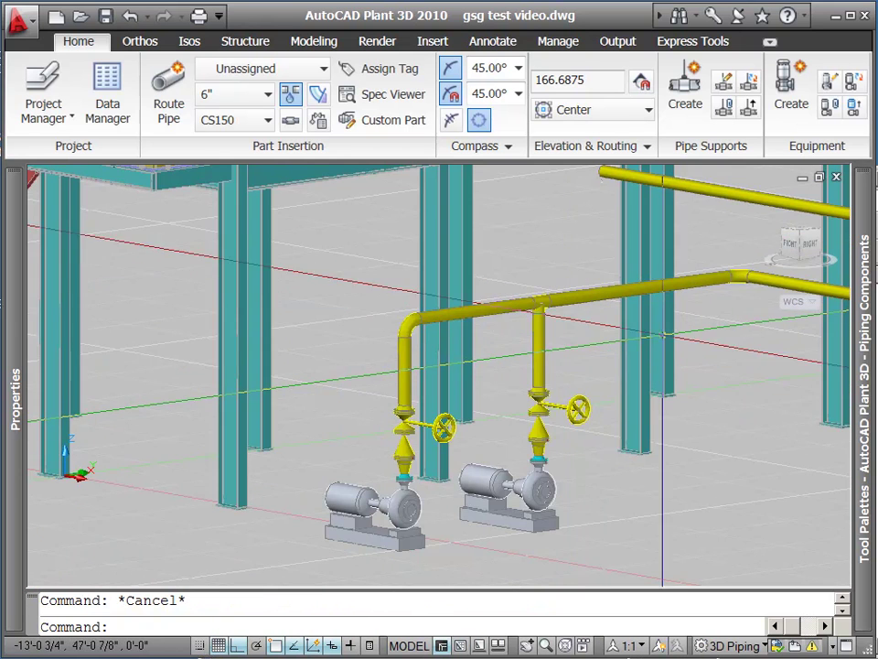
middle_click_drag(687, 338, 647, 360)
scroll(647, 361, "up", 3)
scroll(582, 361, "up", 4)
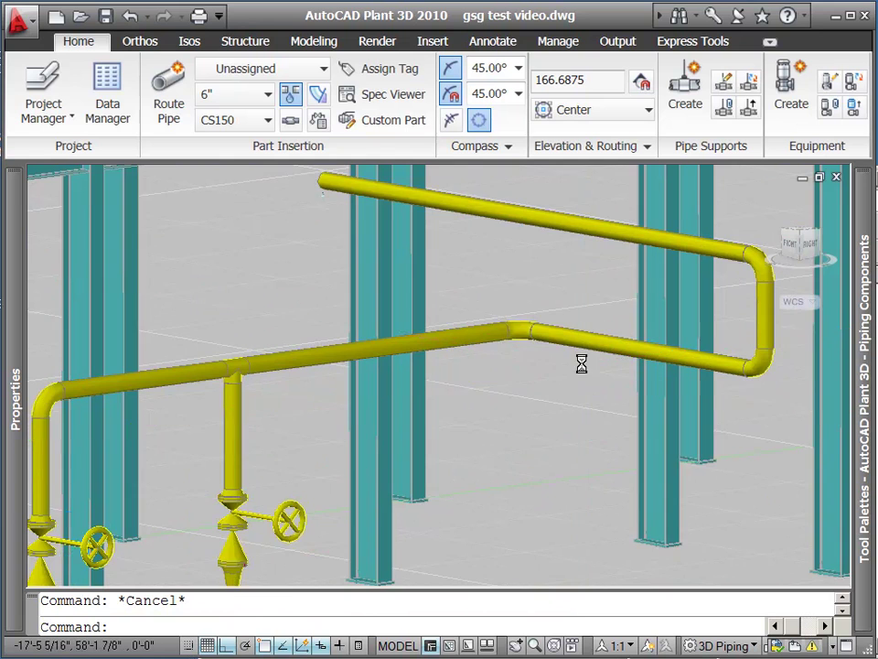
left_click(605, 340)
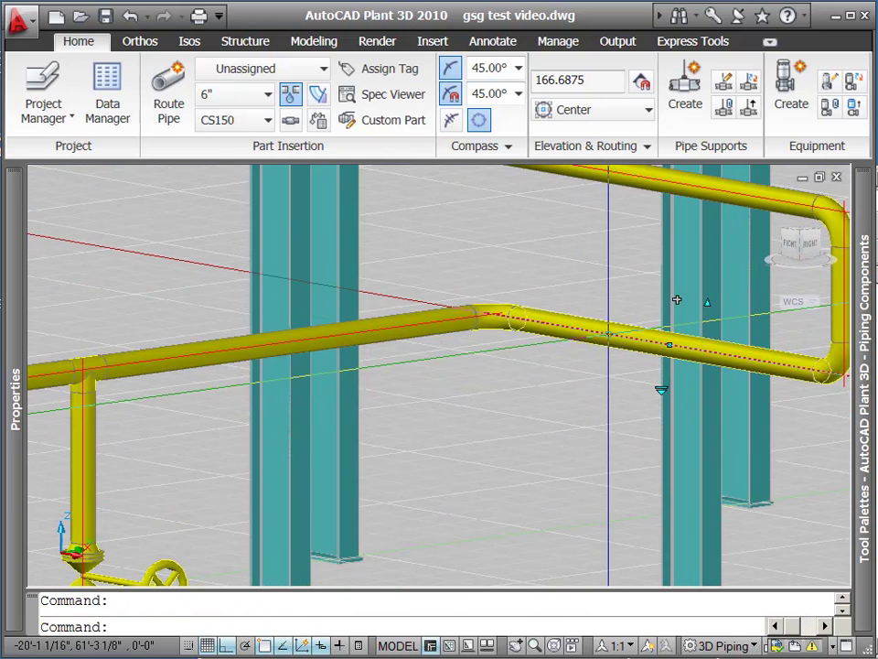
left_click(669, 344)
key("Escape")
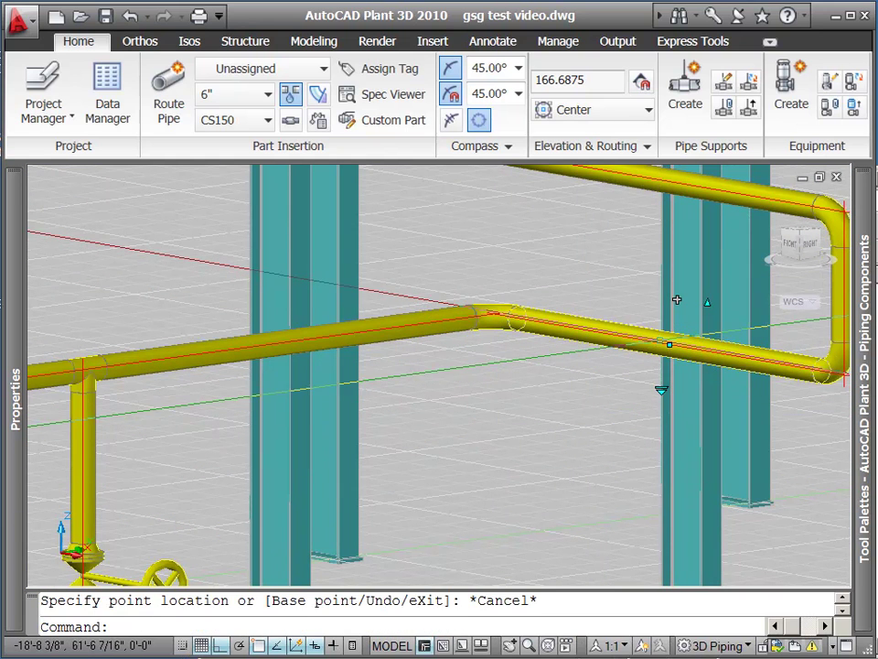
left_click(669, 344)
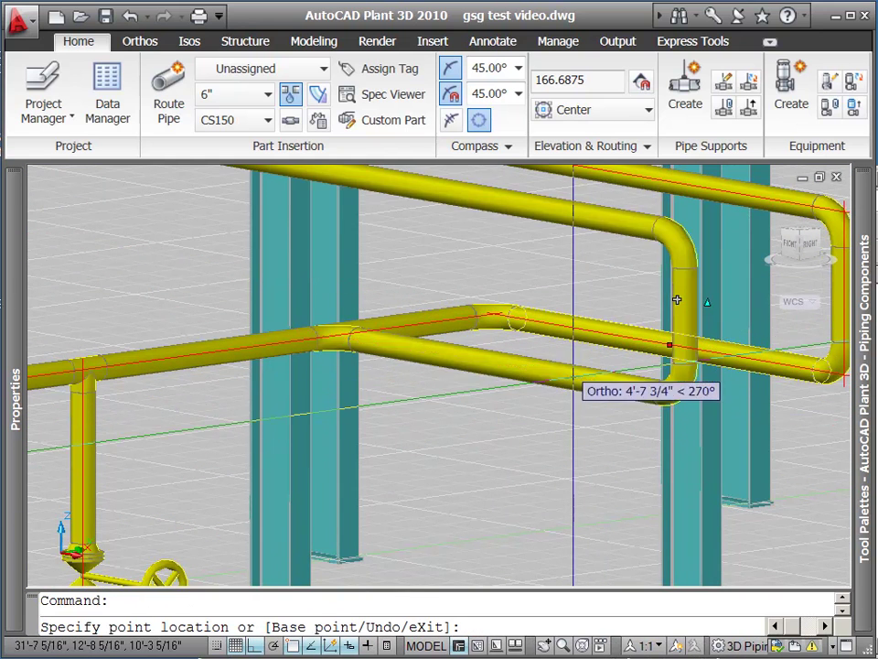
left_click(463, 375)
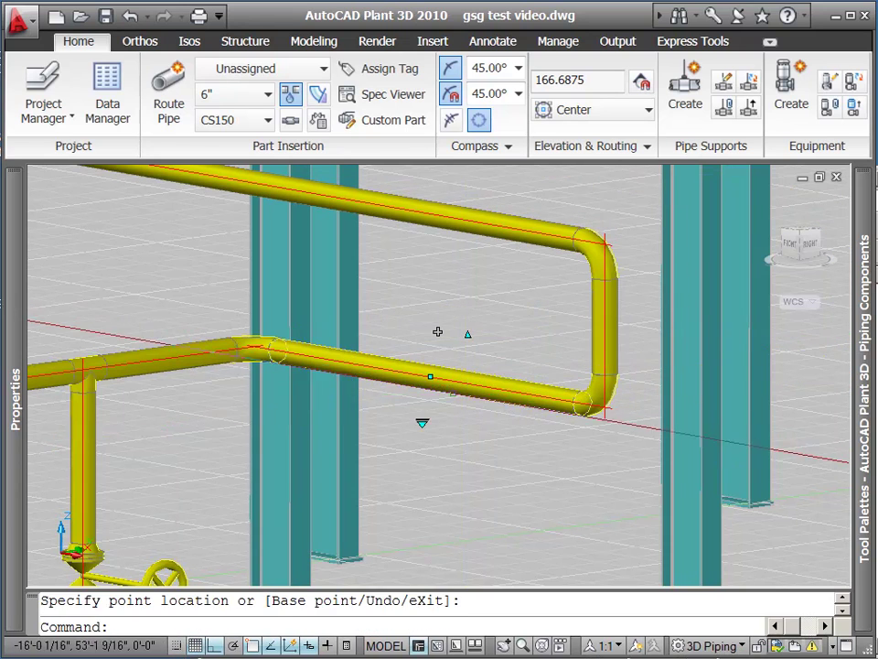
Shift the same connected run back away from the pumps by about 3'-7" with its midpoint grip.
left_click(430, 375)
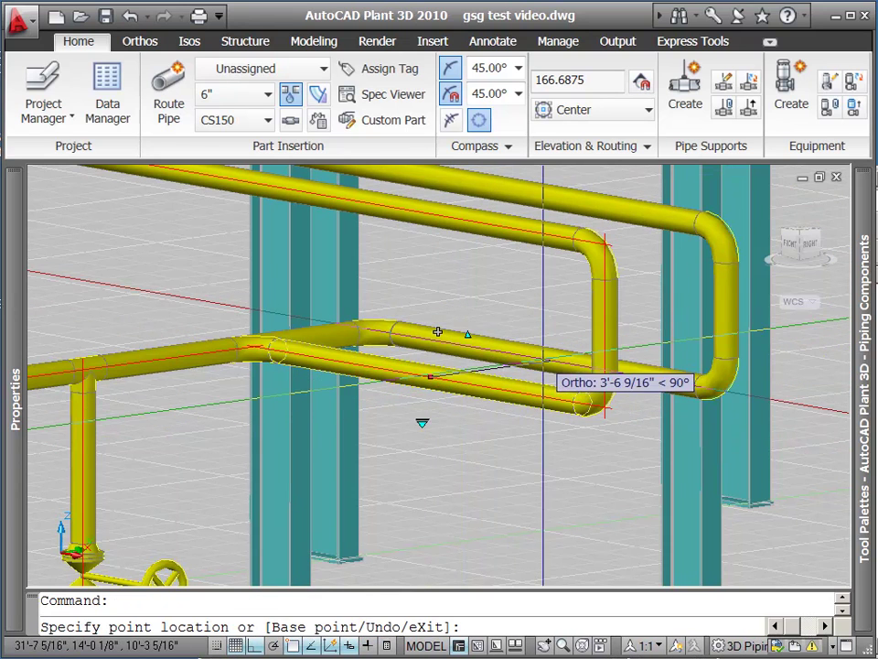
left_click(548, 362)
key("Escape")
Use the Move command to displace only the horizontal pipe between the two elbows toward the pumps.
left_click(540, 359)
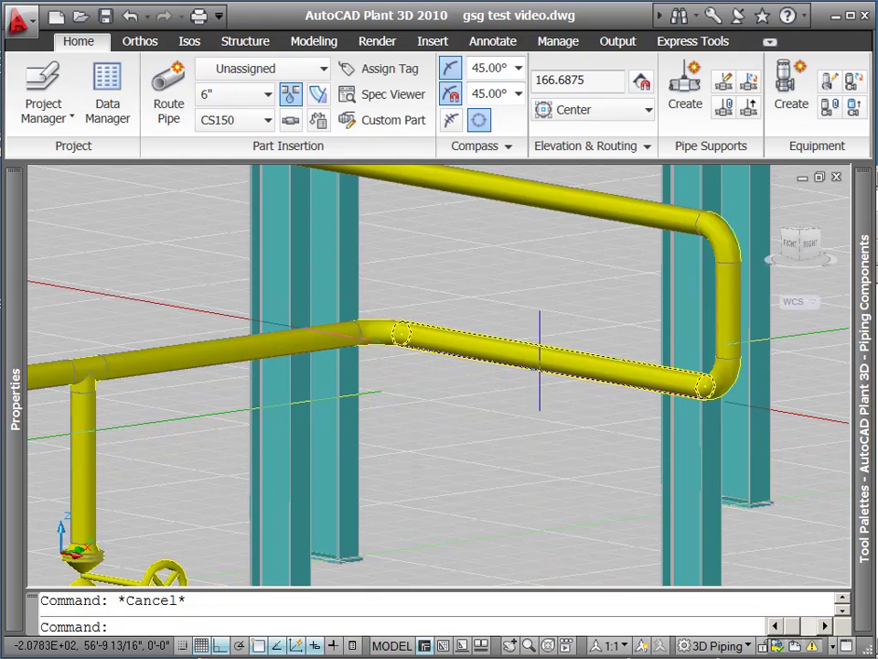
type("mo")
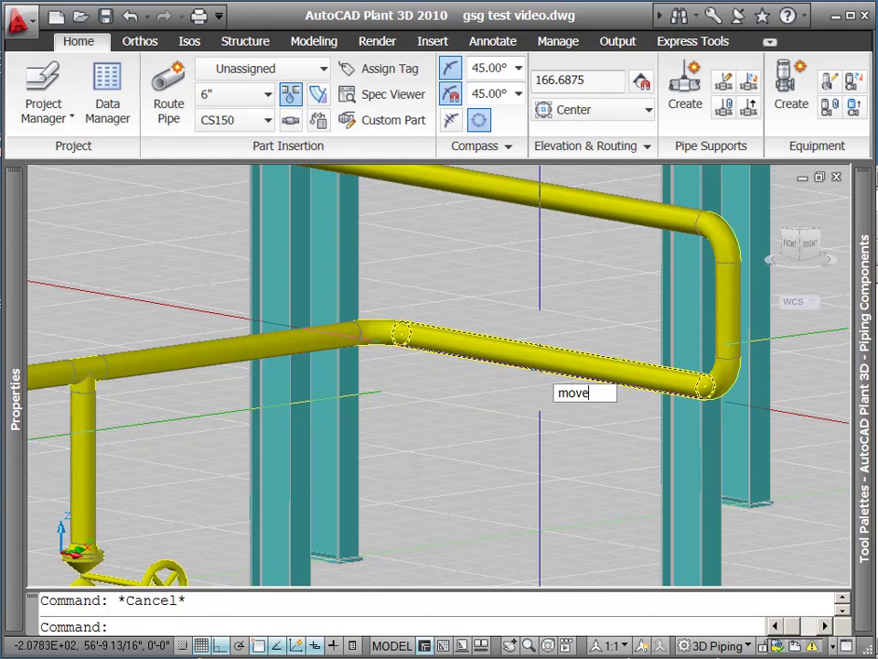
type("ve")
key("Return")
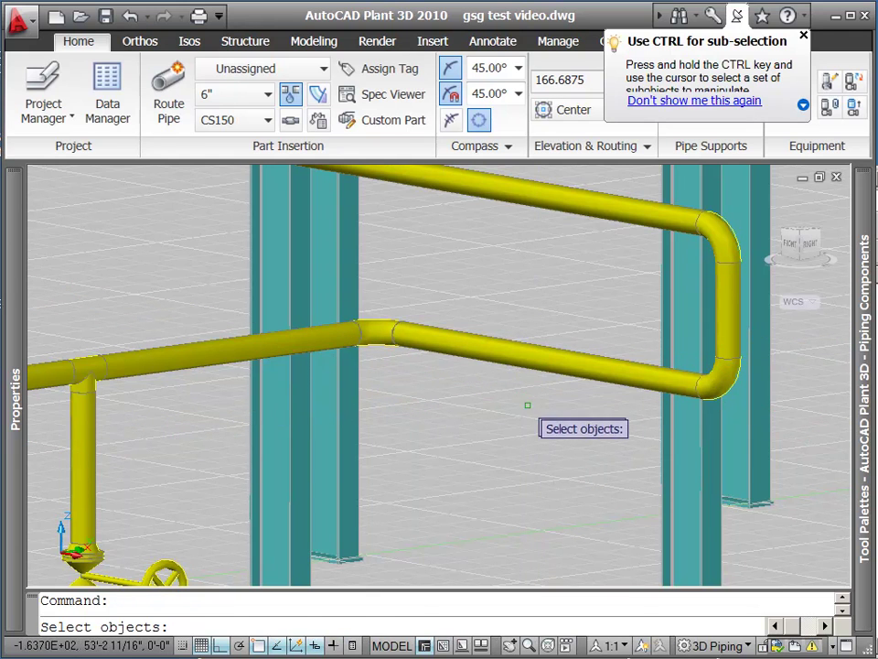
left_click(515, 335)
key("Return")
left_click(515, 388)
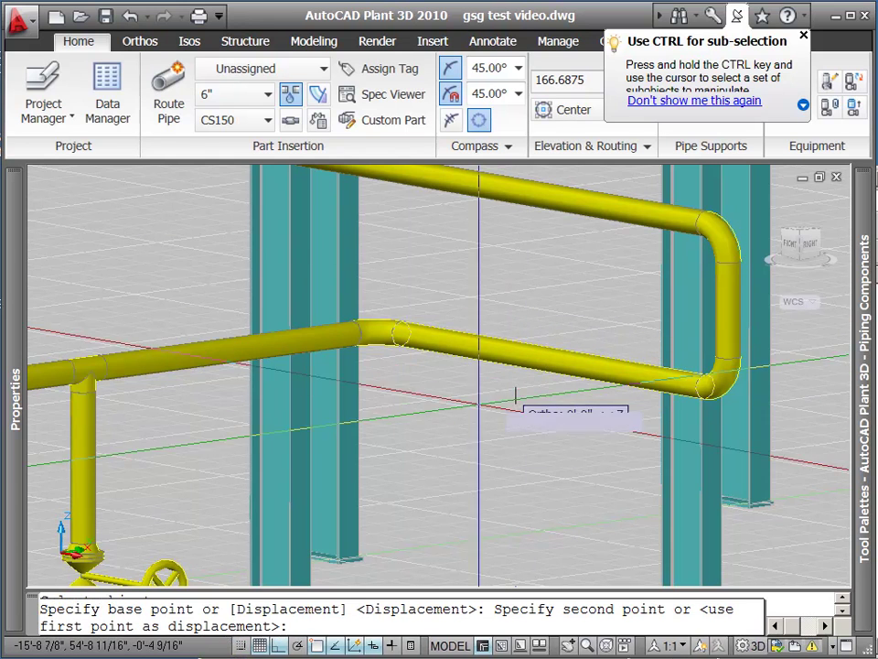
left_click(360, 403)
Shift the detached horizontal pipe partway back toward the open elbows with its midpoint grip and delete it.
left_click(430, 381)
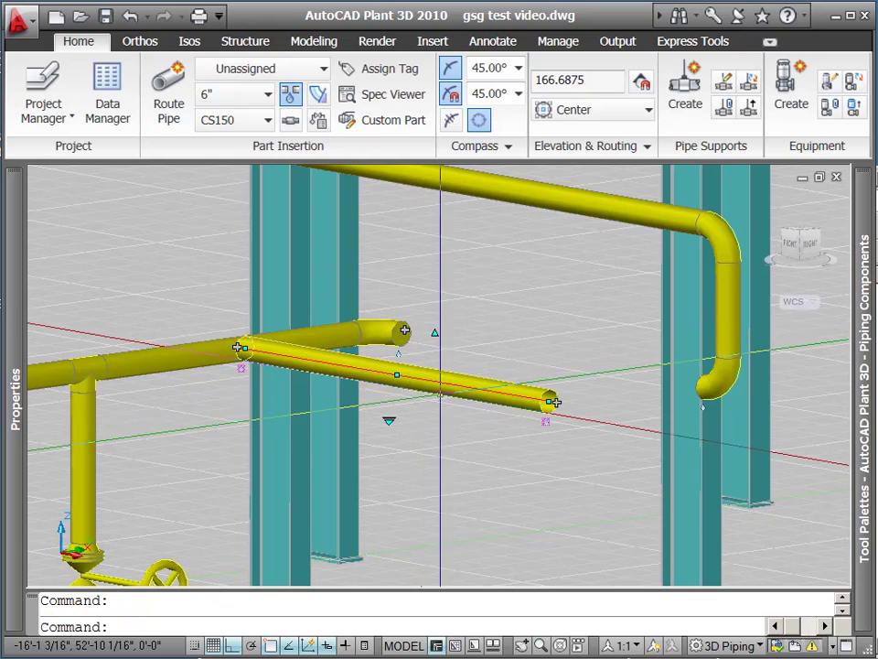
left_click(396, 375)
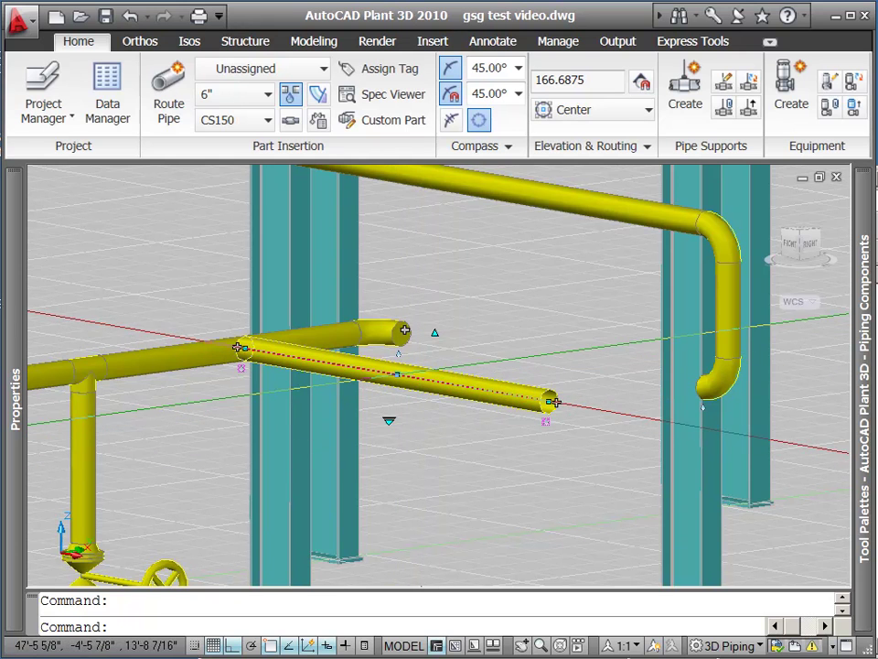
left_click(554, 371)
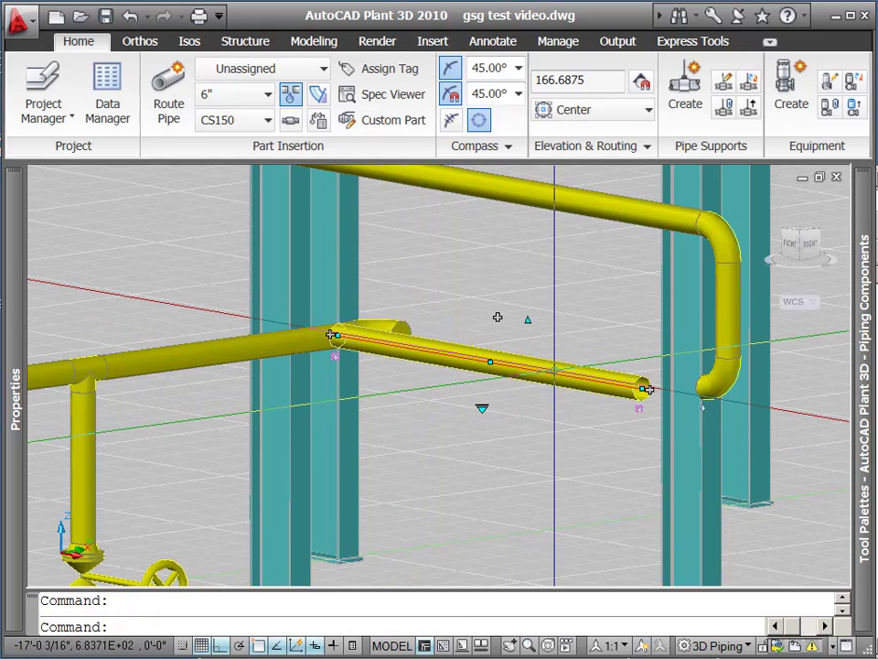
key("Delete")
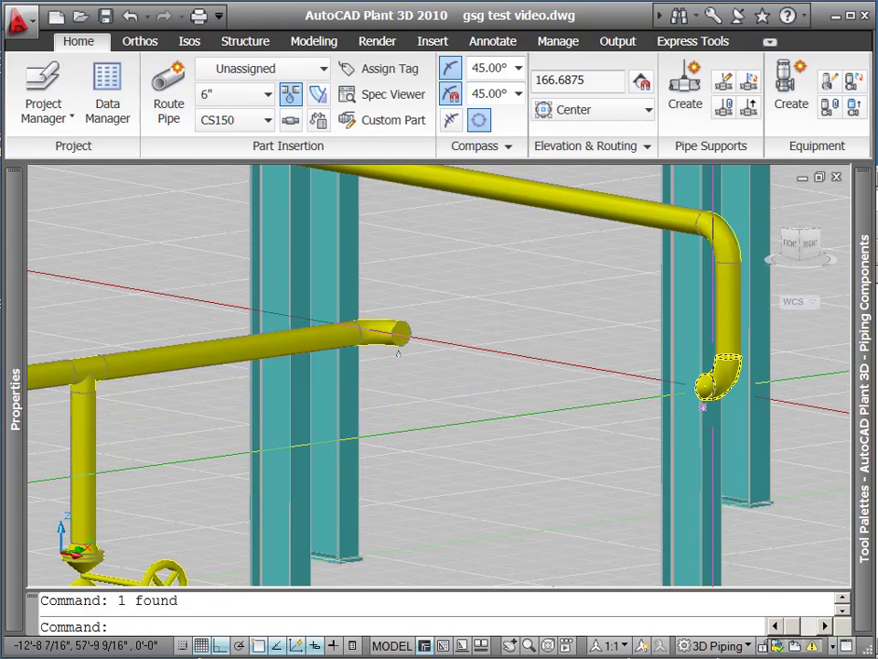
Route a pipe between the two open elbows to close the gap in the lower horizontal run.
left_click(728, 374)
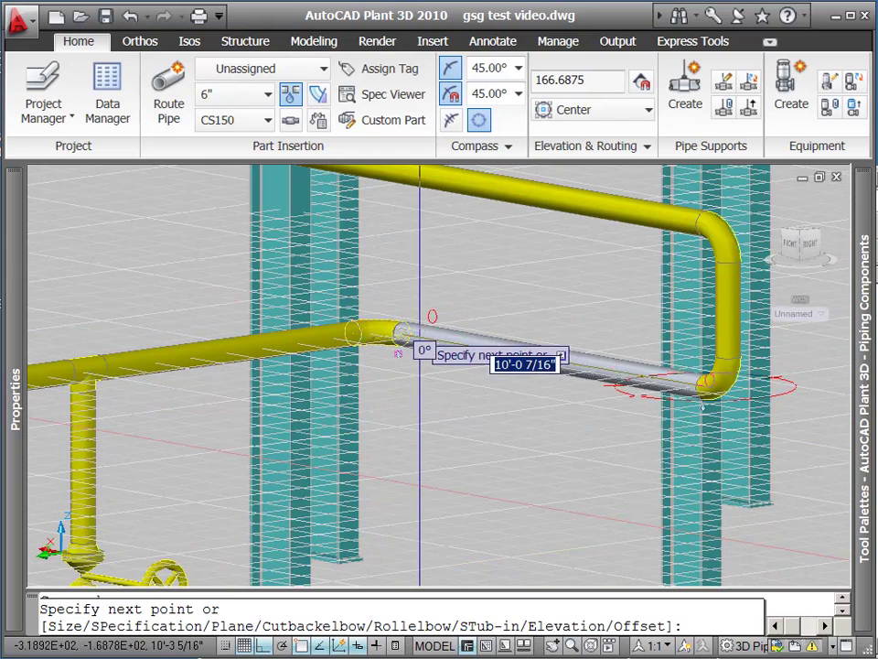
left_click(398, 353)
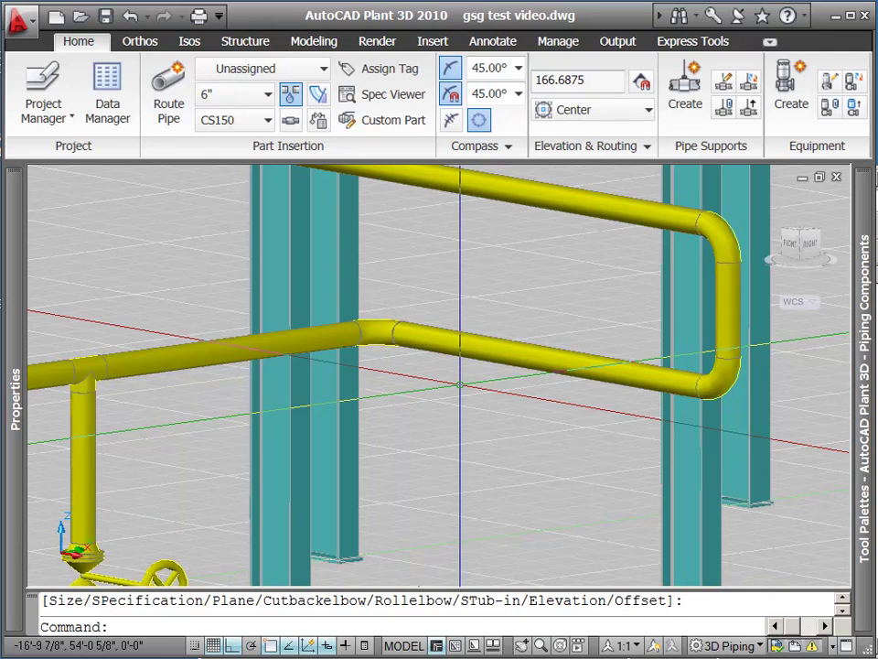
Delete the bolted joint between the second pump's check valve and the flange below it, and examine the disconnect marker left there.
middle_click_drag(79, 389, 486, 375)
scroll(182, 510, "up", 3)
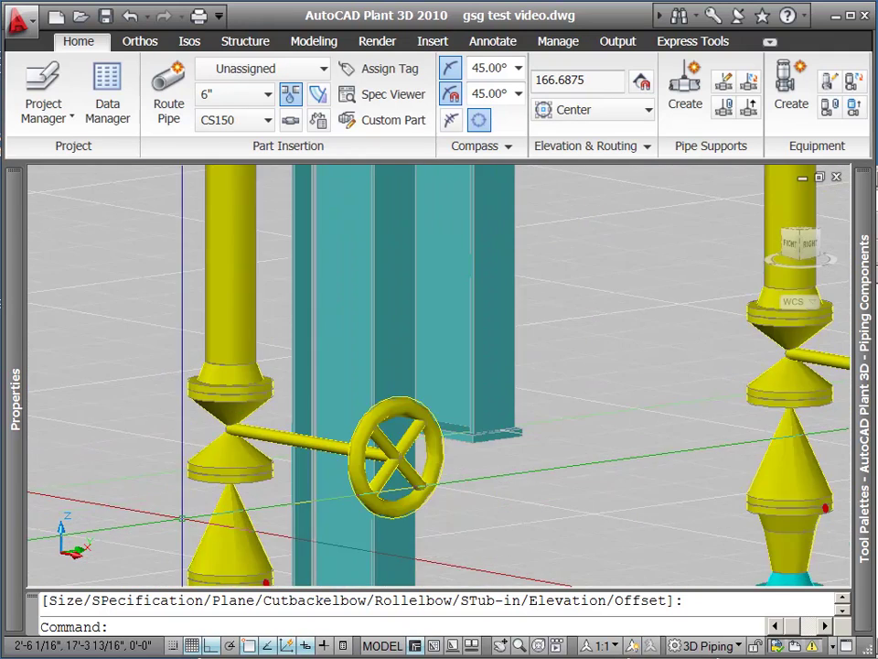
middle_click_drag(182, 510, 2, 498)
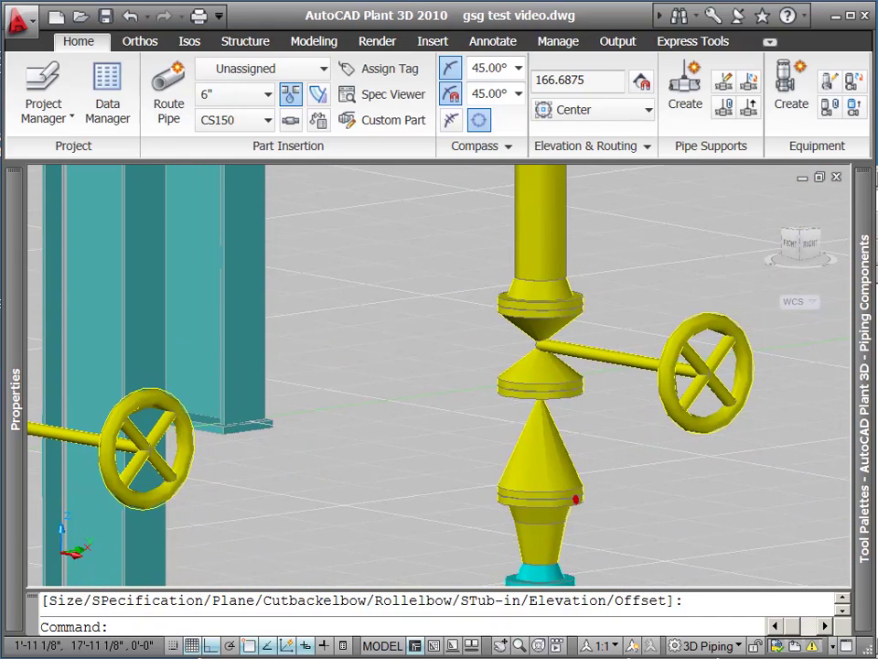
scroll(575, 499, "up", 3)
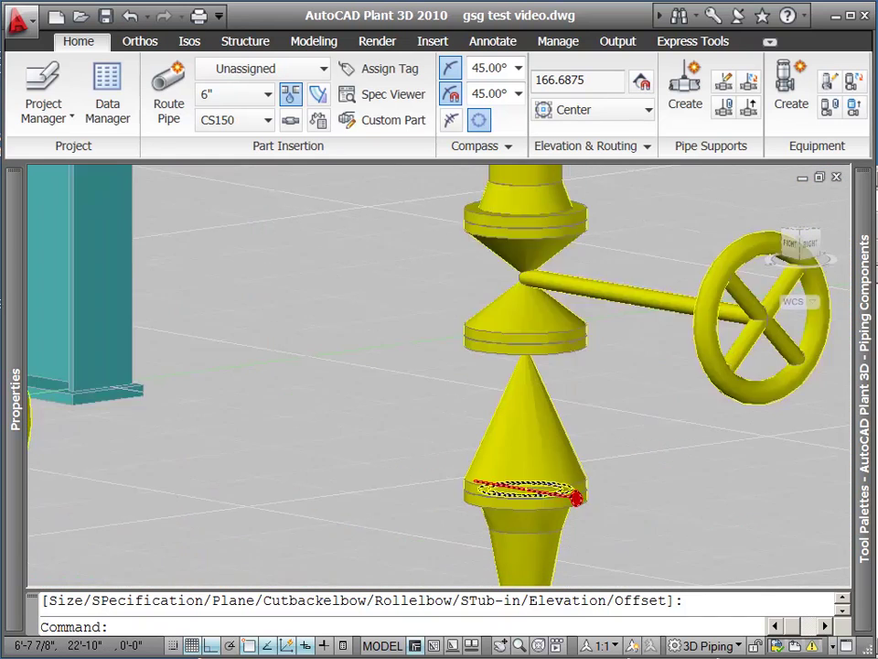
left_click(581, 497)
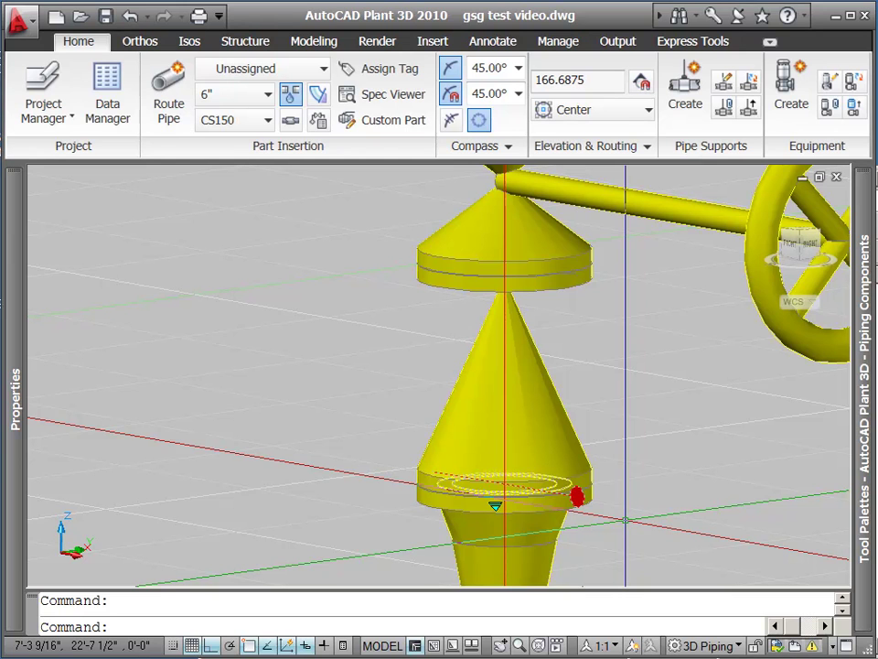
left_click(436, 504)
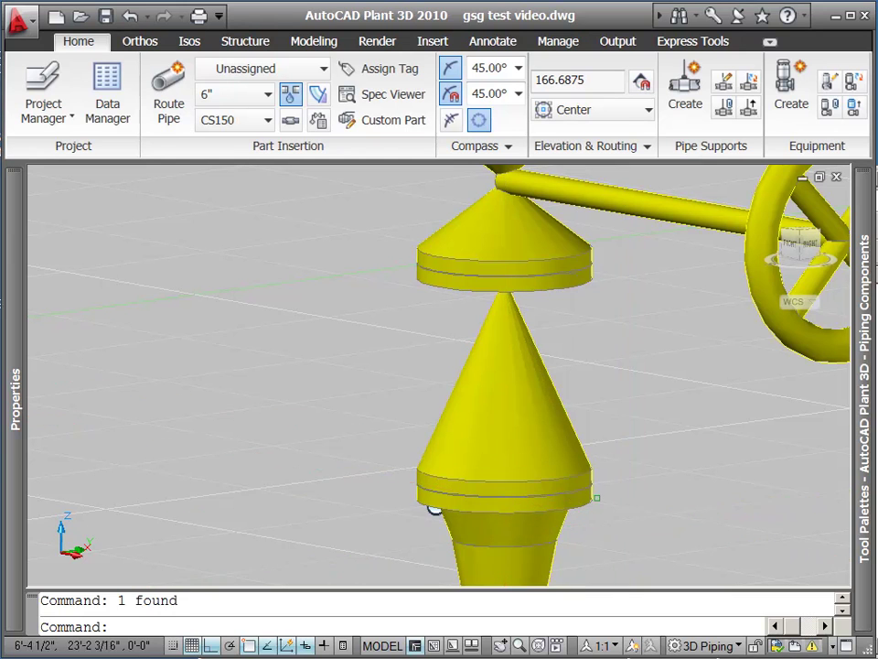
key("Escape")
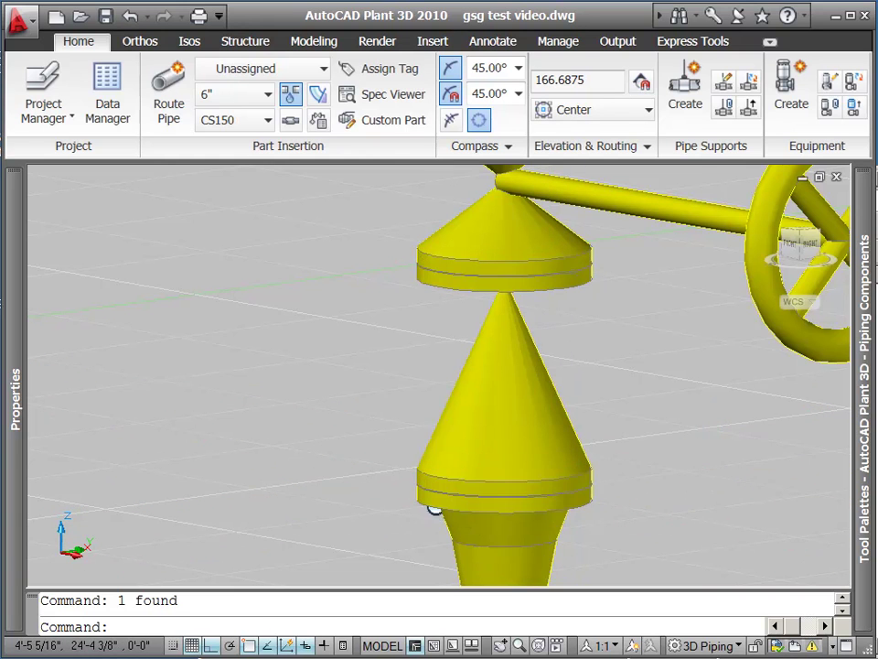
left_click(515, 425)
left_click(435, 506)
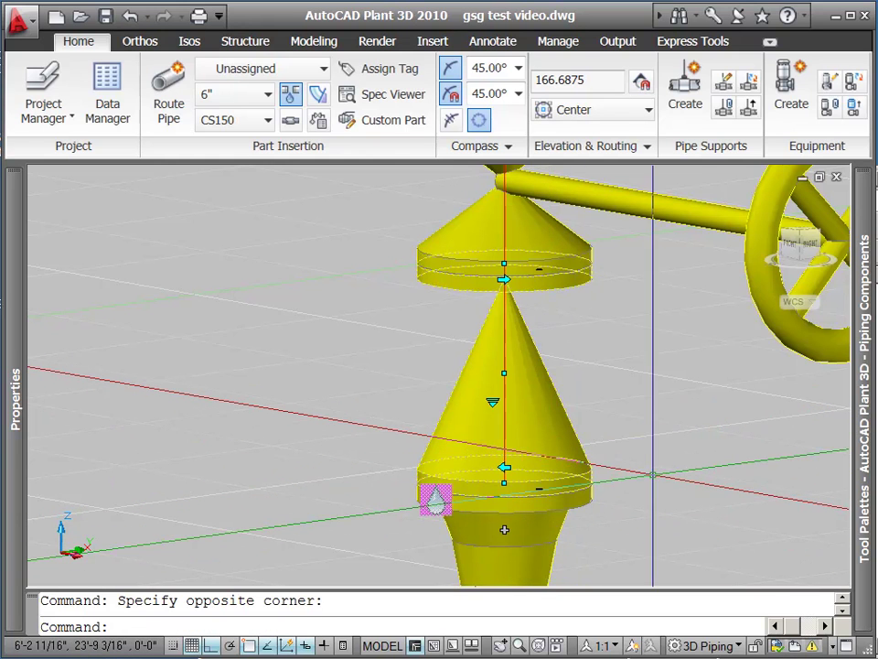
key("Escape")
Slide the second pump's branch tee along the header toward the corner elbow, and back past the pump toward the first branch.
scroll(436, 506, "down", 3)
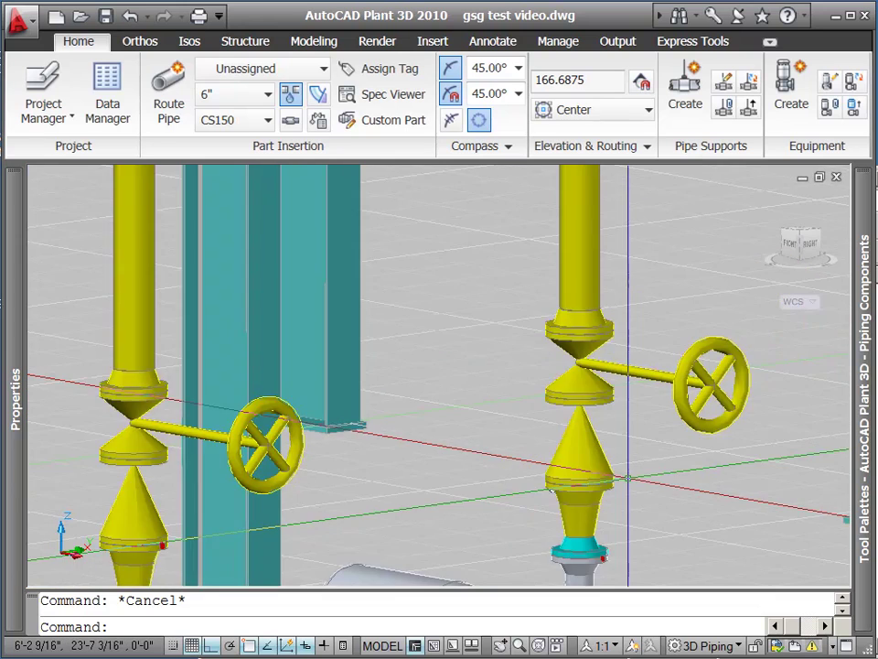
scroll(626, 476, "down", 2)
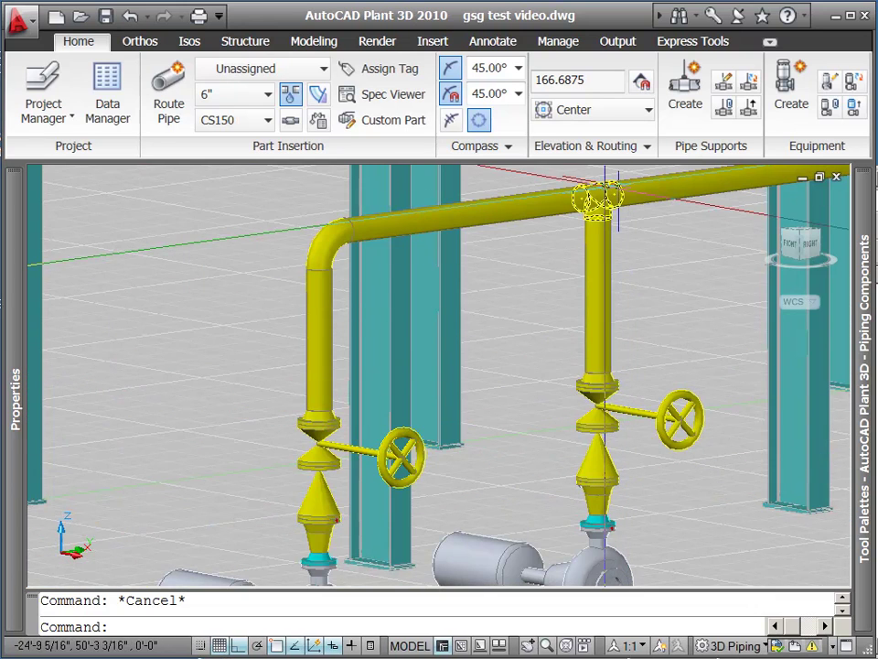
left_click(597, 194)
left_click(597, 196)
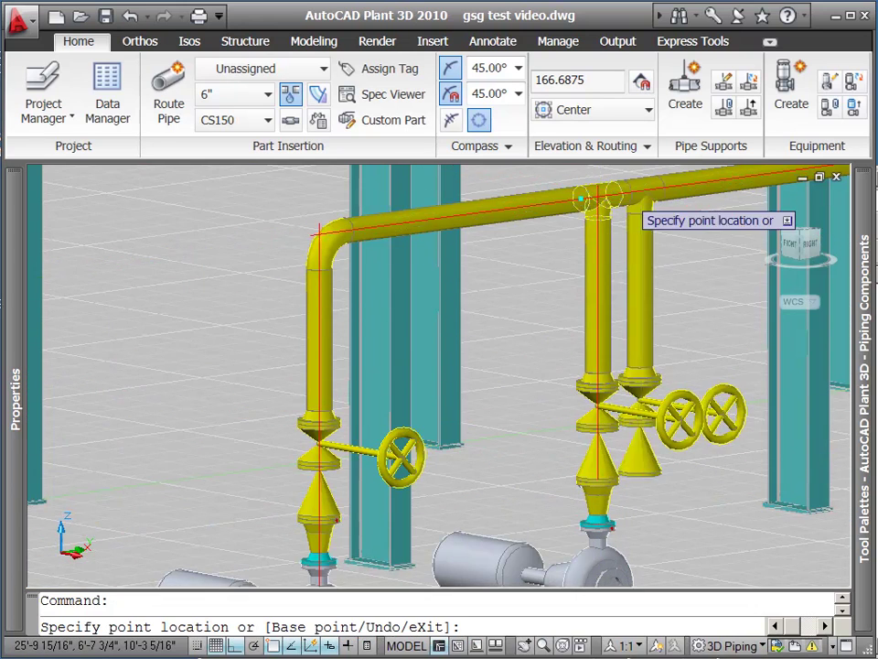
left_click(682, 190)
left_click(682, 190)
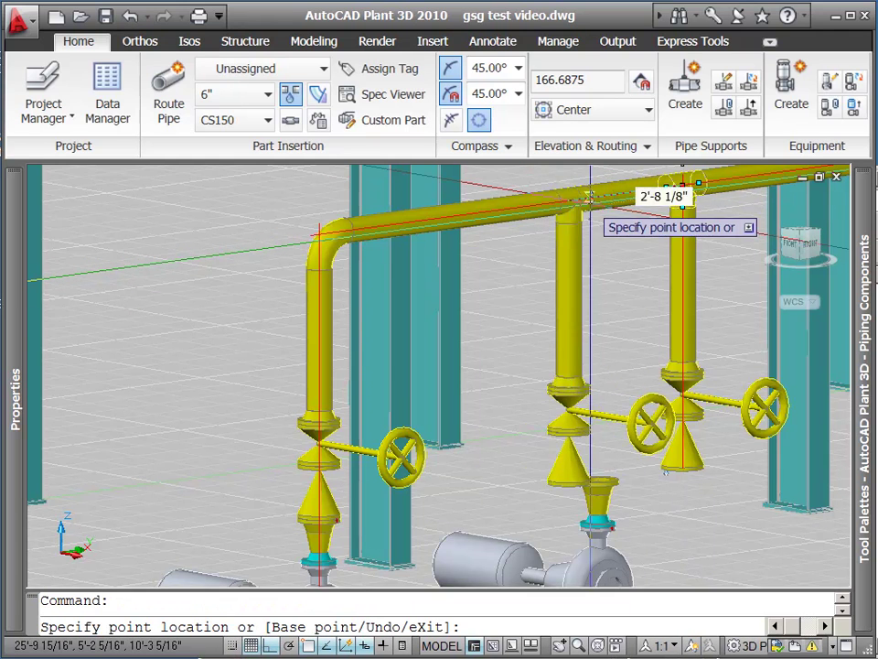
left_click(540, 203)
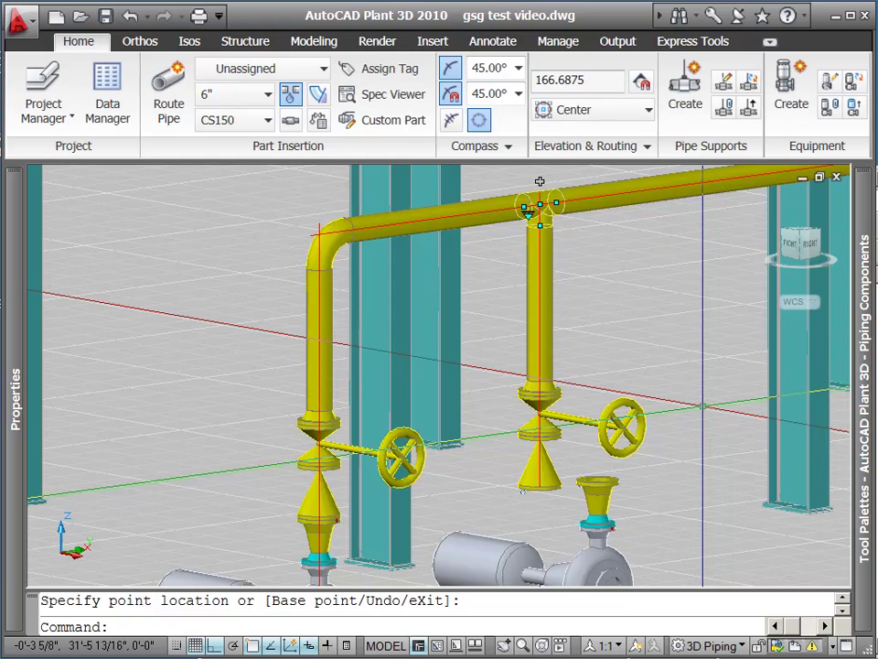
Undo both tee moves along the header.
key("Return")
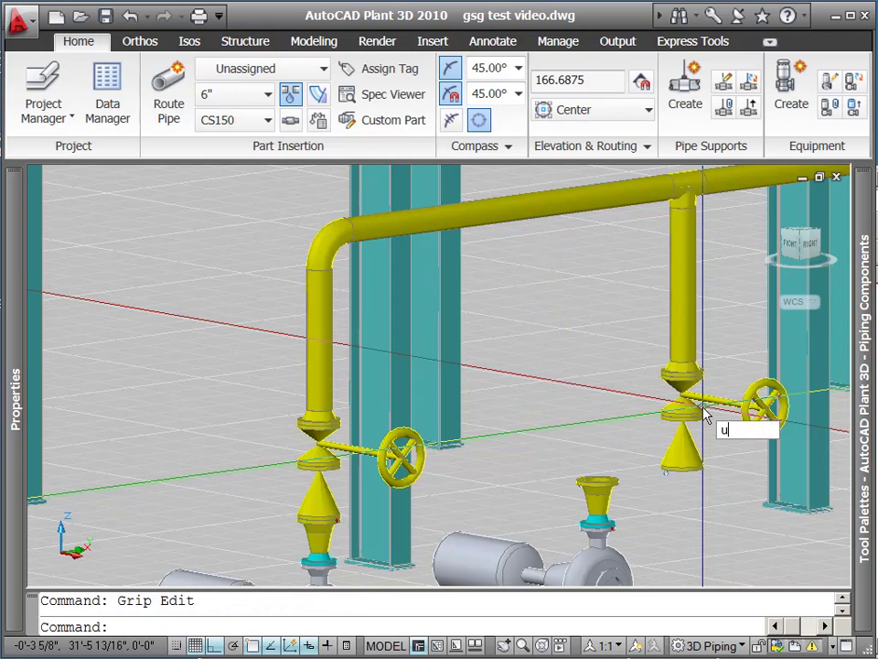
type("u")
key("Return")
Select the first pump's vertical discharge pipe, valves and fittings with a crossing window and set their size to 4".
scroll(523, 405, "down", 1)
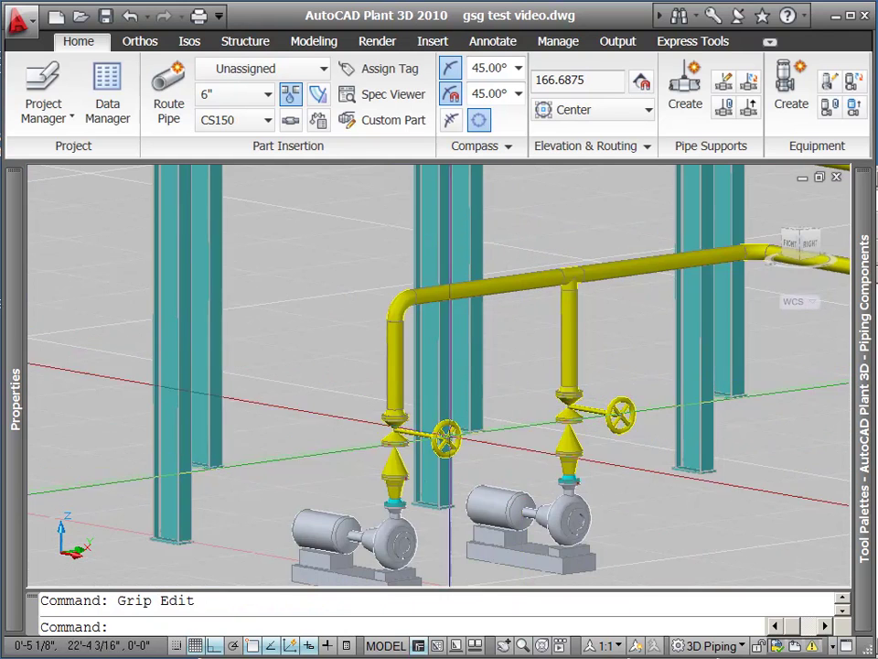
scroll(377, 475, "up", 3)
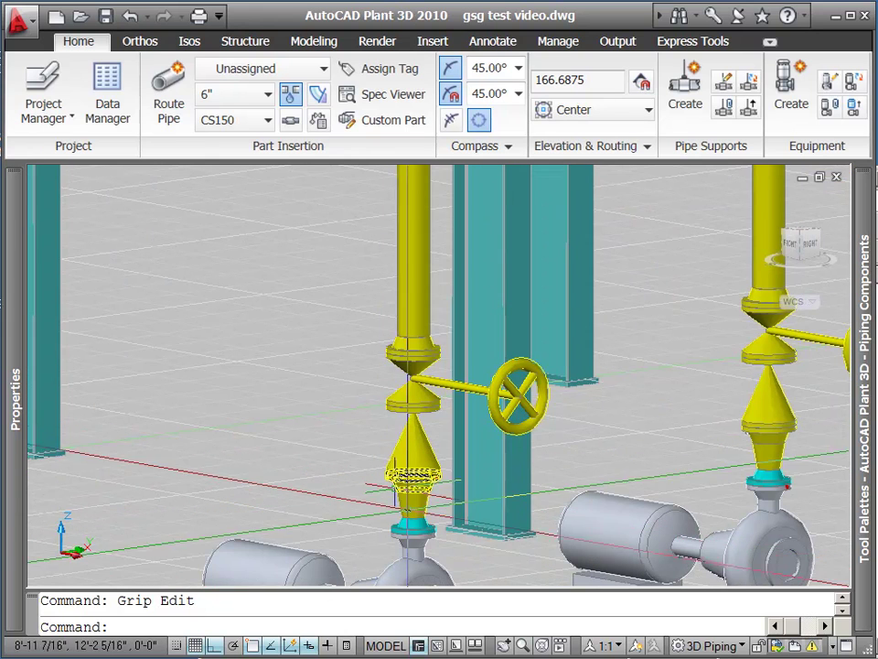
left_click(440, 498)
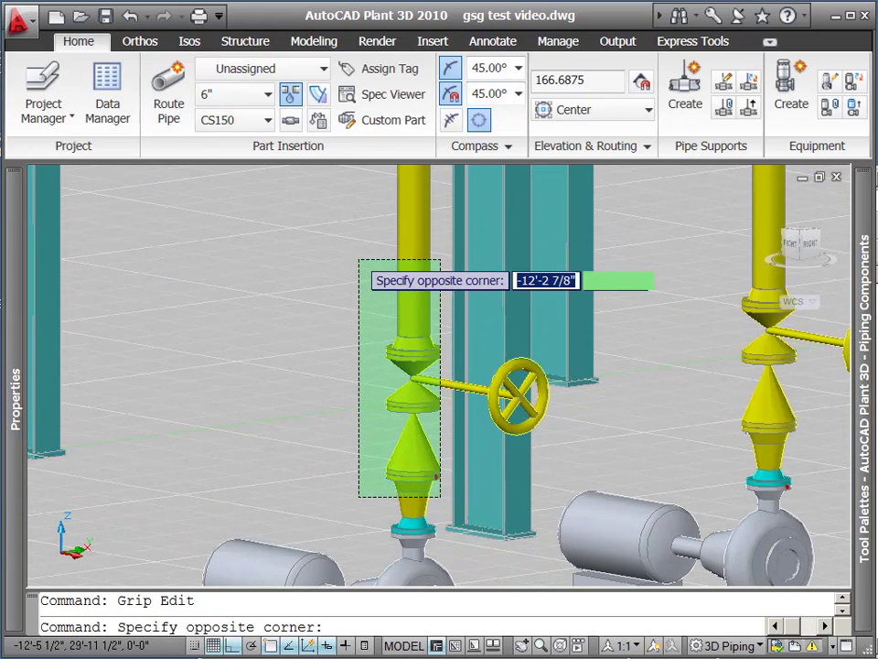
left_click(357, 252)
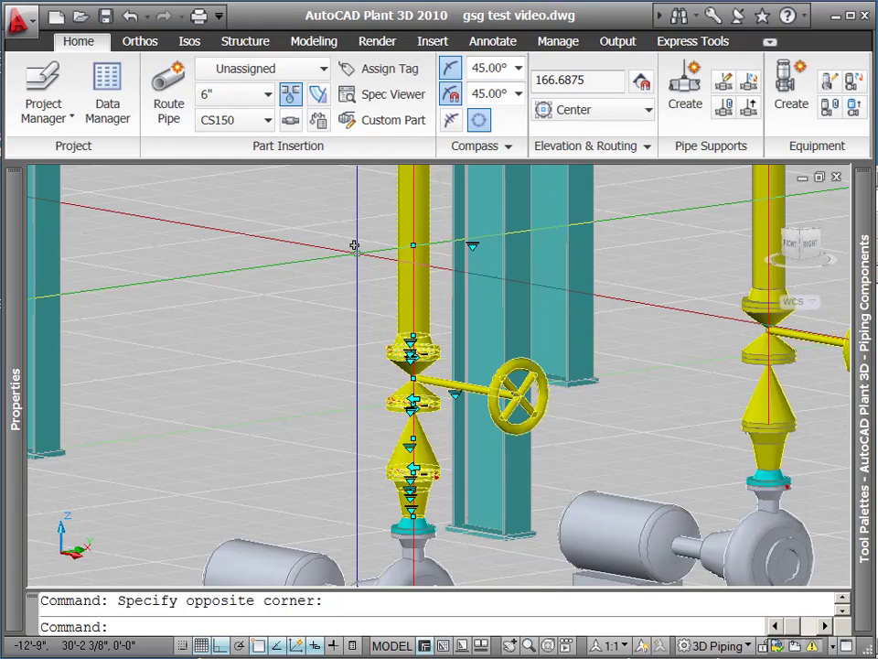
mouse_move(16, 340)
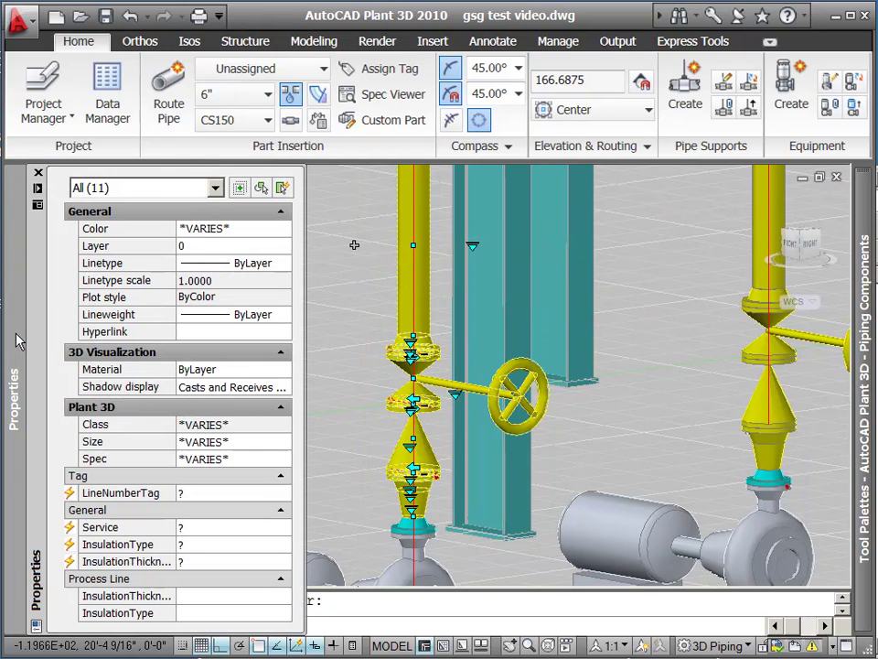
left_click(222, 444)
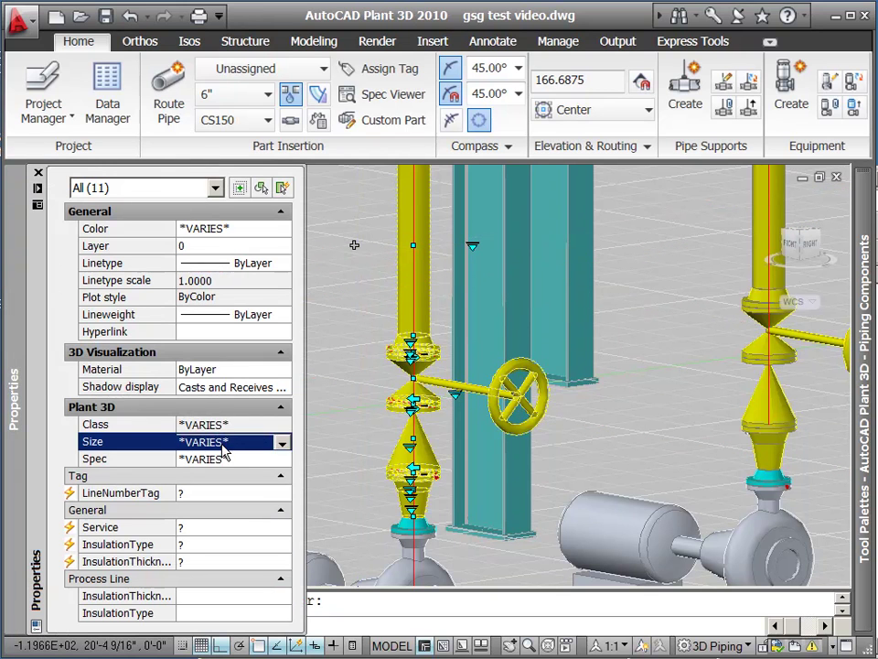
left_click(283, 442)
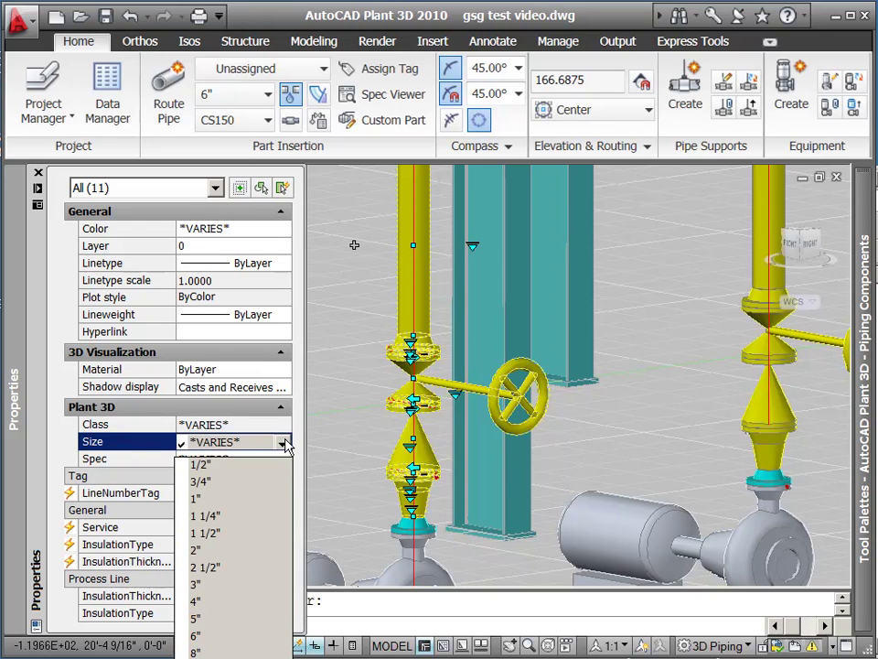
left_click(224, 603)
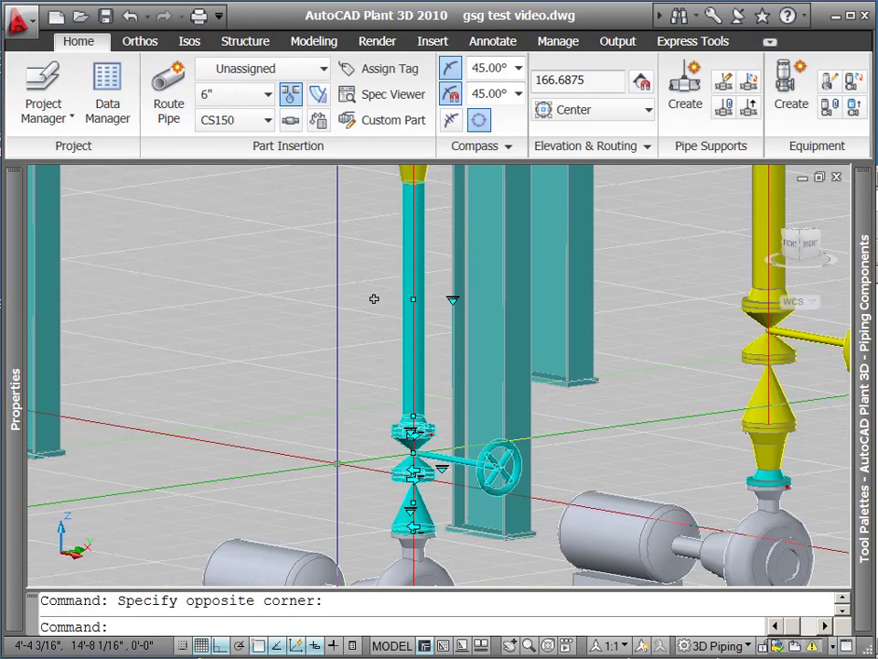
key("Escape")
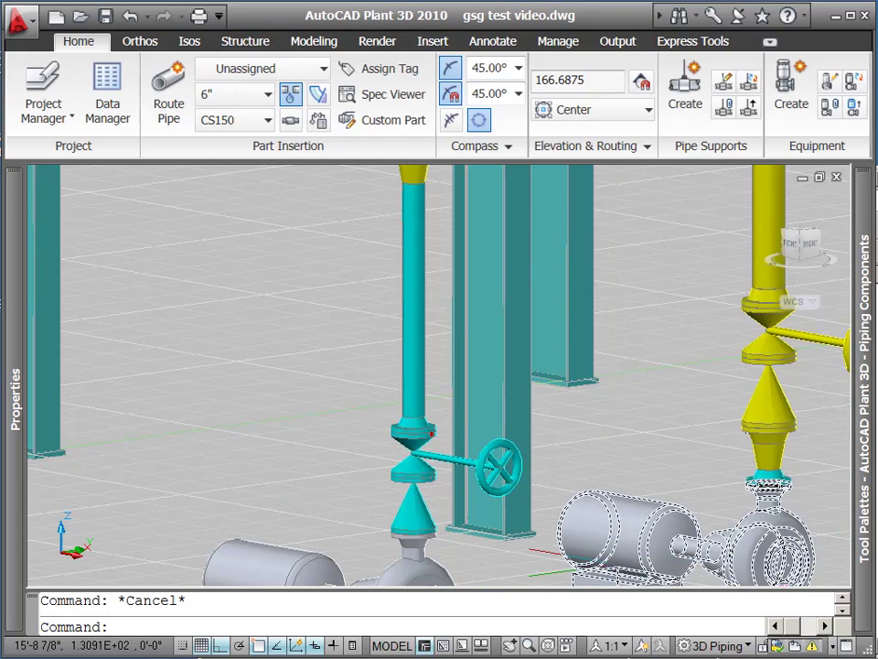
left_click(297, 343)
left_click(282, 334)
Erase the handwheel valve on the first pump's 4" riser together with its upper flange, and undo the deletion.
scroll(283, 334, "down", 1)
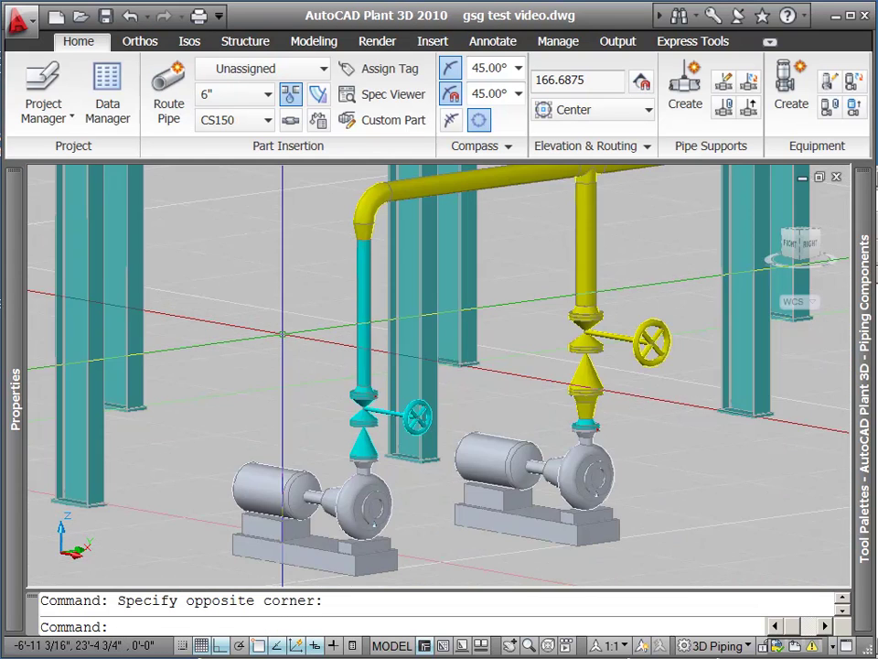
middle_click_drag(303, 312, 312, 354)
scroll(312, 354, "down", 2)
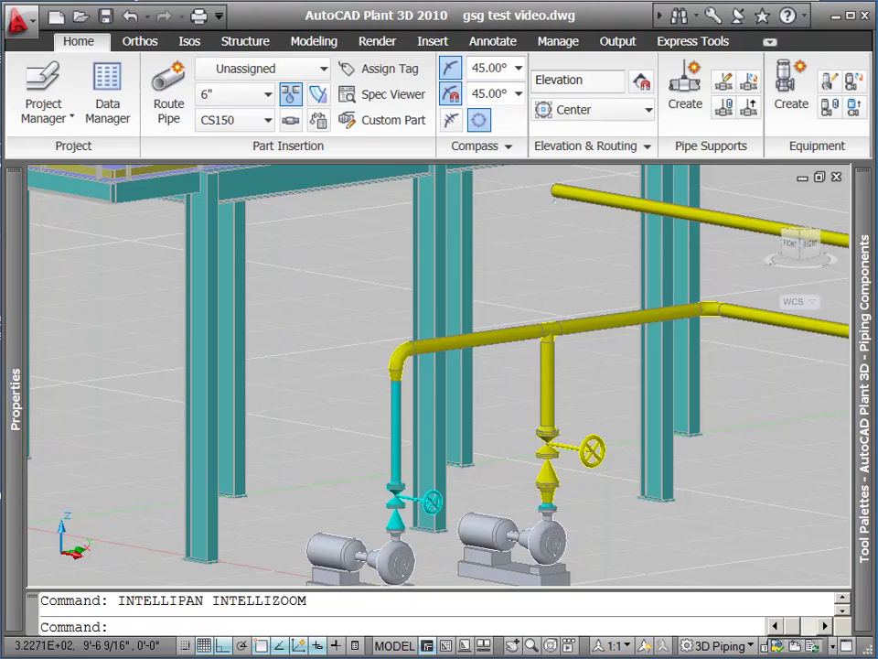
scroll(365, 467, "up", 5)
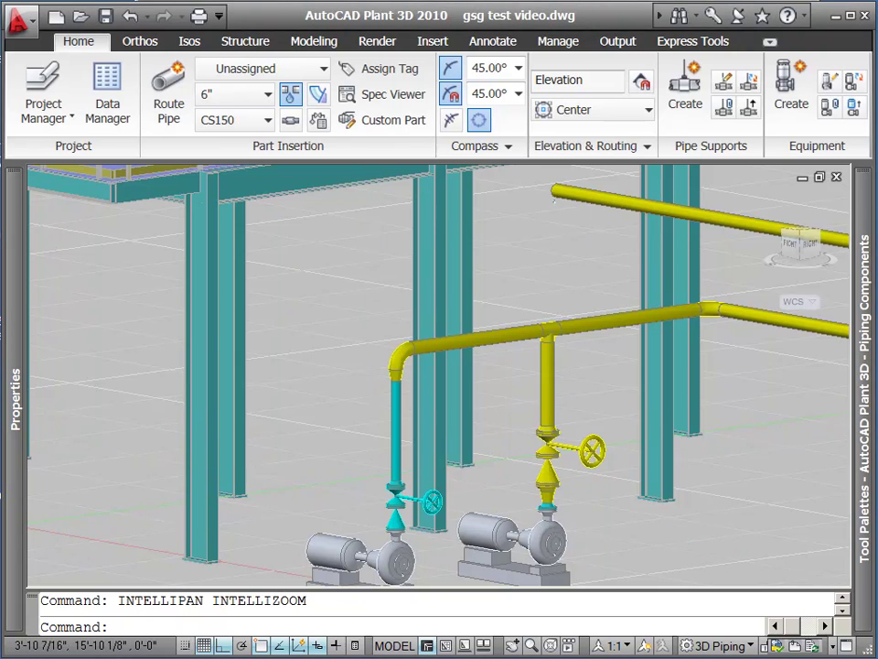
scroll(417, 423, "up", 4)
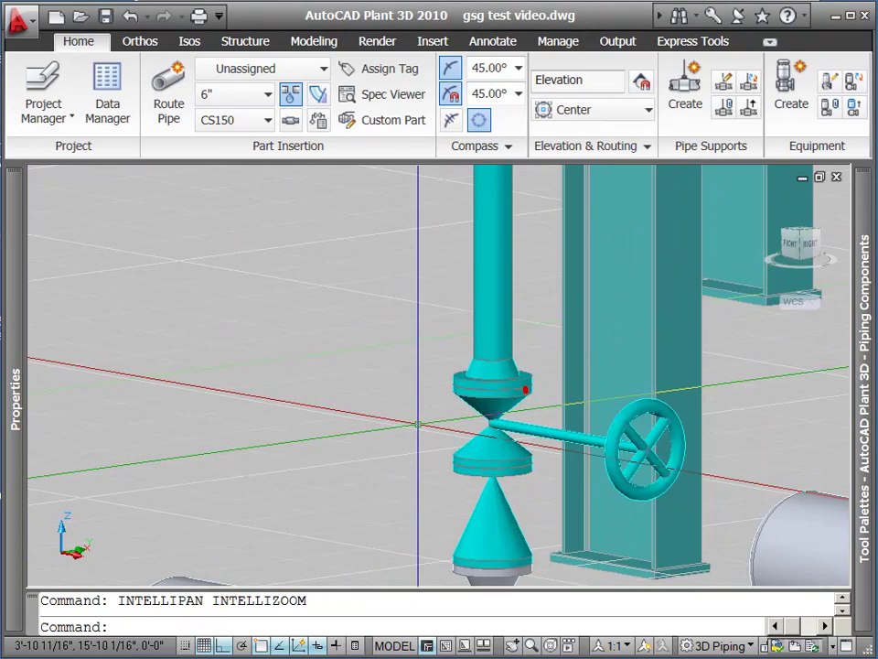
middle_click_drag(417, 423, 317, 314)
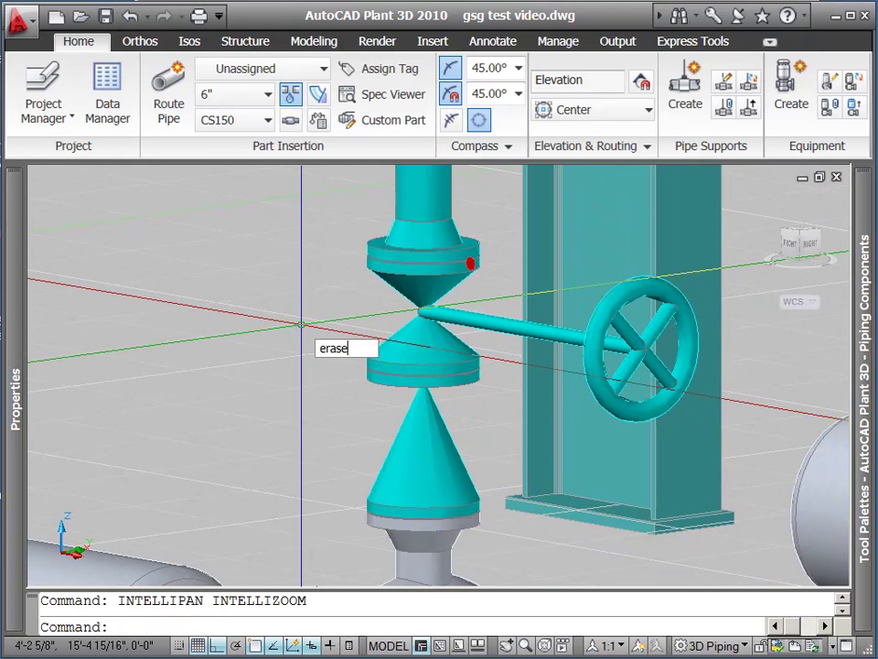
key("Return")
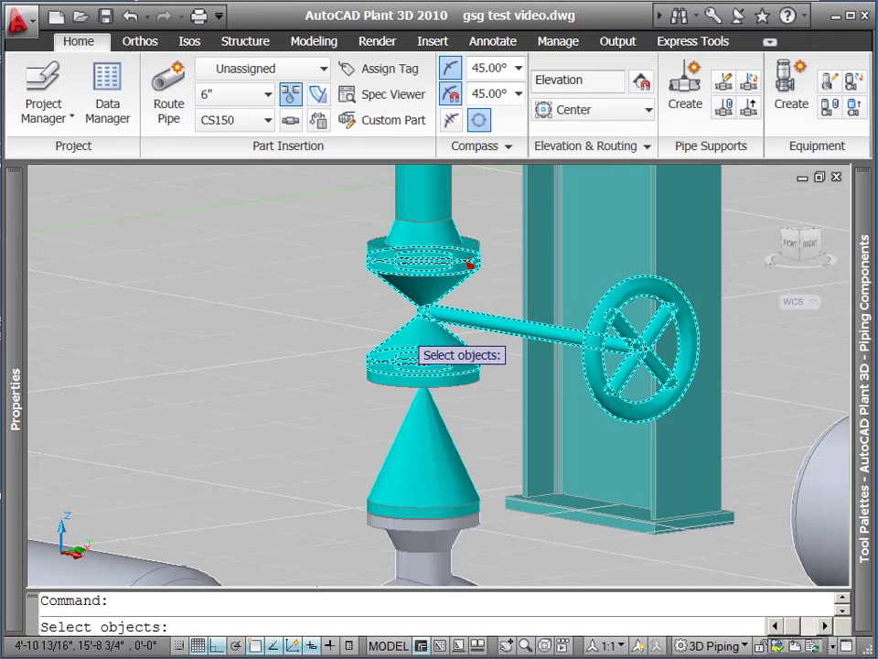
left_click(359, 329)
key("Return")
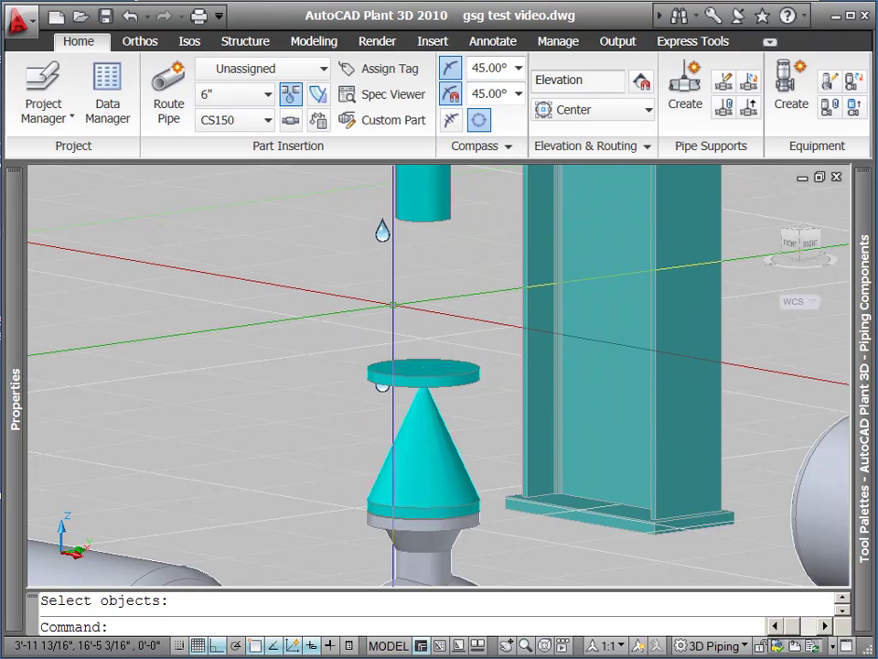
type("u")
key("Return")
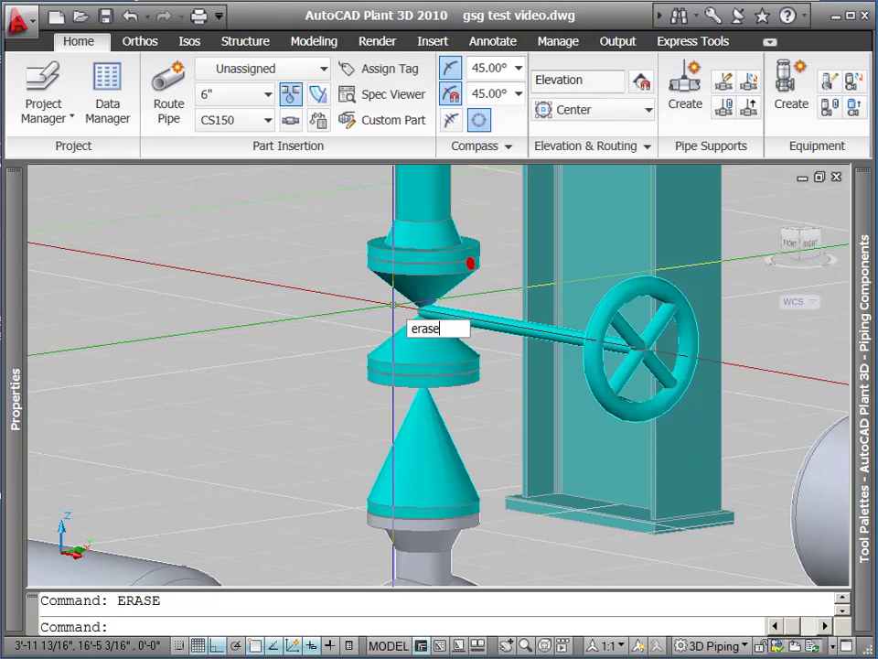
Erase only the handwheel valve on the 4" riser, keeping both mating flanges, and undo the deletion.
key("Return")
left_click(401, 335)
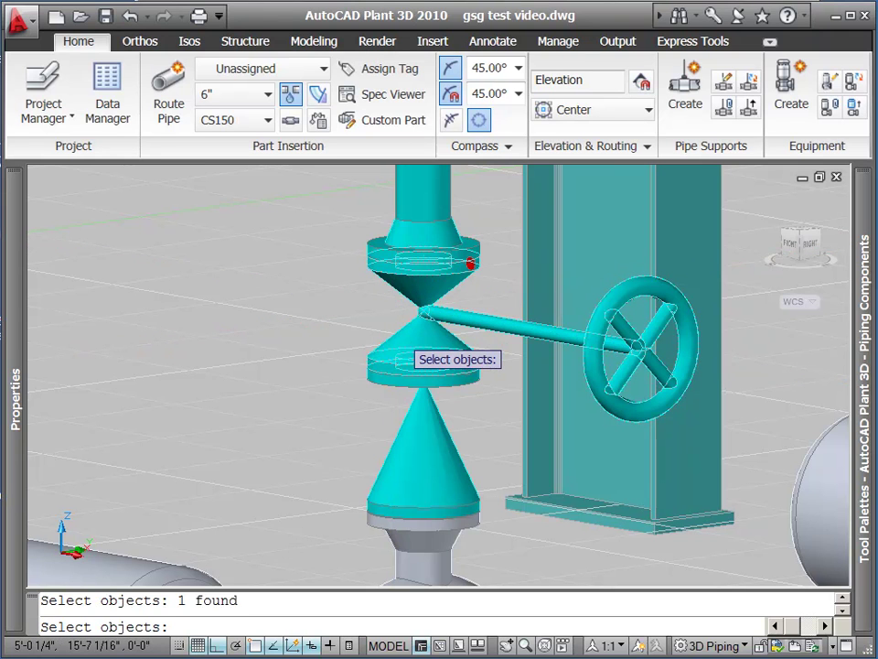
key("ctrl")
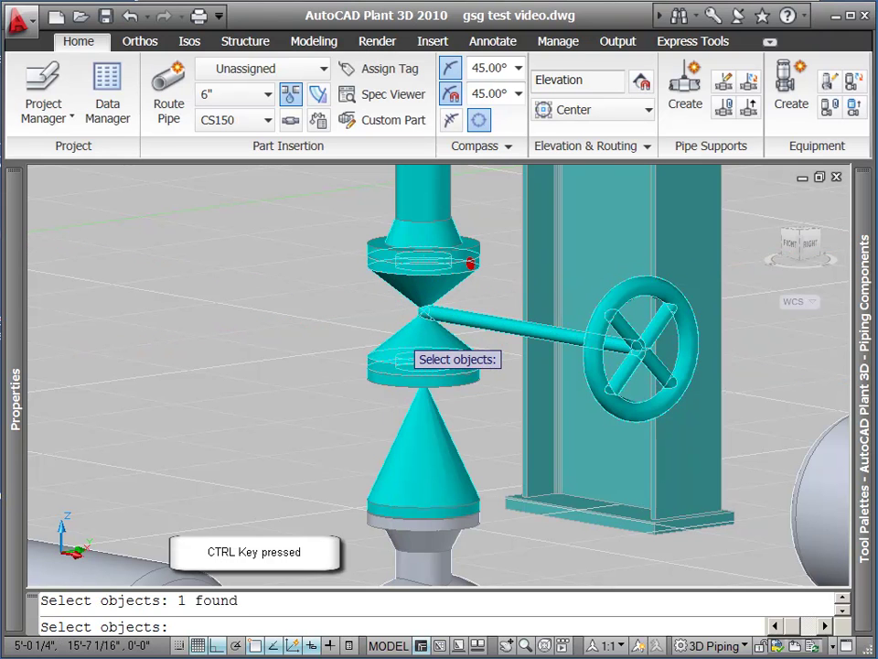
key("Return")
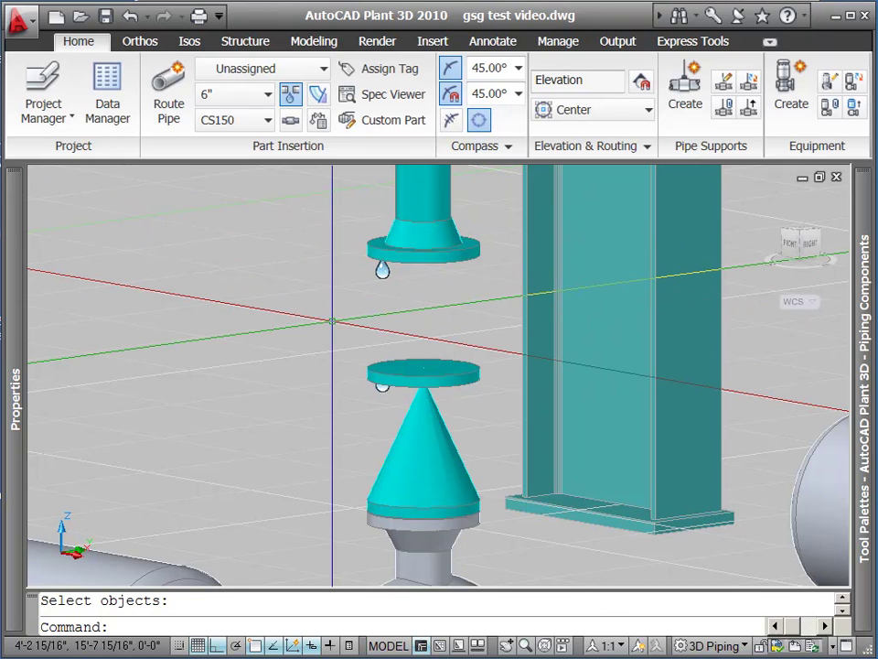
type("u")
key("Return")
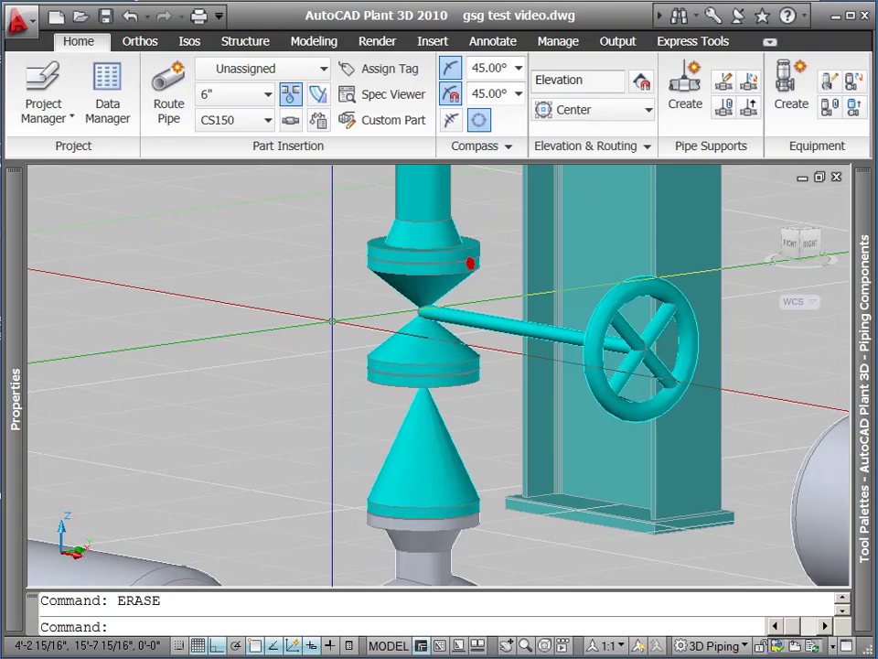